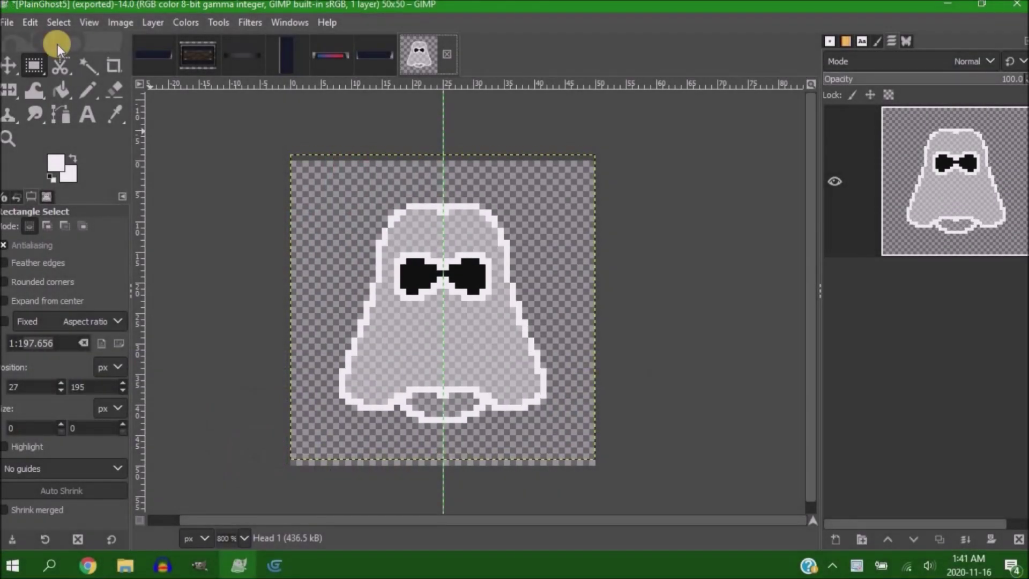
- Flip the PlainGhost5 sprite through undo/redo states, settling with the ghost two pixels lower
{"action": "key", "text": "ctrl+z"}
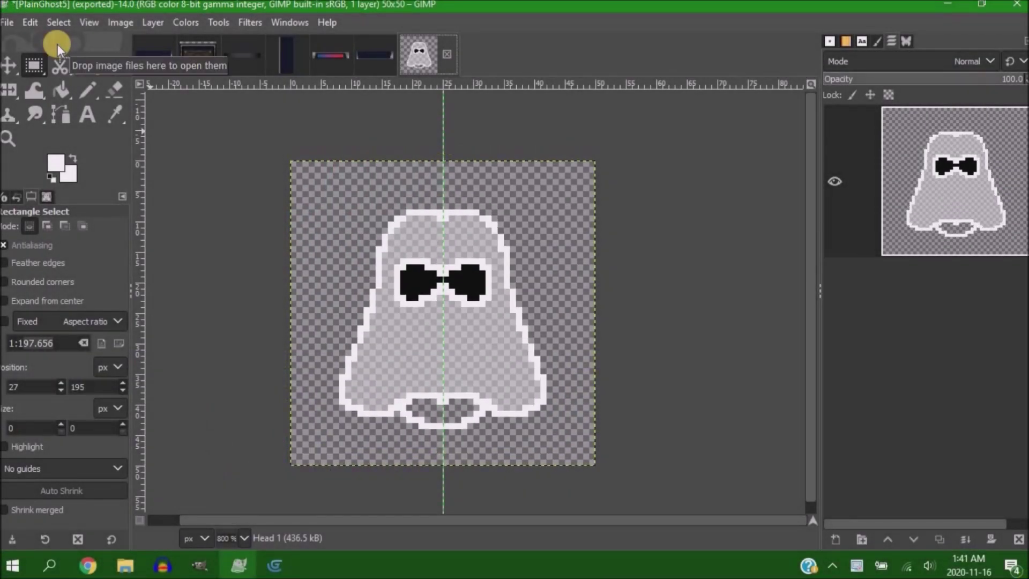
{"action": "key", "text": "ctrl+z"}
{"action": "key", "text": "ctrl+y"}
{"action": "key", "text": "ctrl+z"}
{"action": "key", "text": "ctrl+y"}
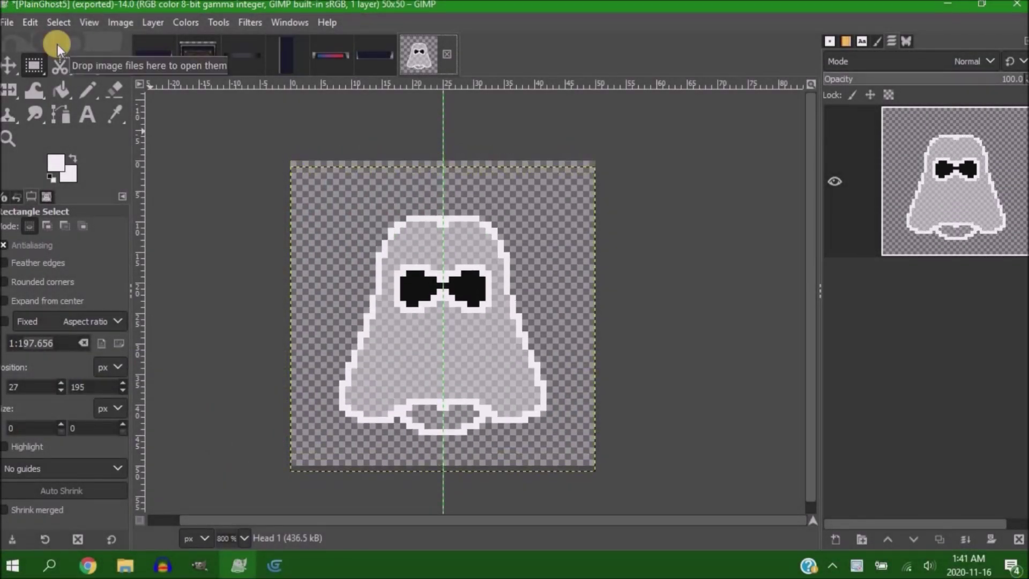
{"action": "key", "text": "ctrl+z"}
{"action": "key", "text": "ctrl+y"}
{"action": "key", "text": "ctrl+z"}
{"action": "key", "text": "ctrl+y"}
{"action": "key", "text": "ctrl+z"}
{"action": "key", "text": "ctrl+y"}
{"action": "key", "text": "ctrl+z"}
{"action": "key", "text": "ctrl+y"}
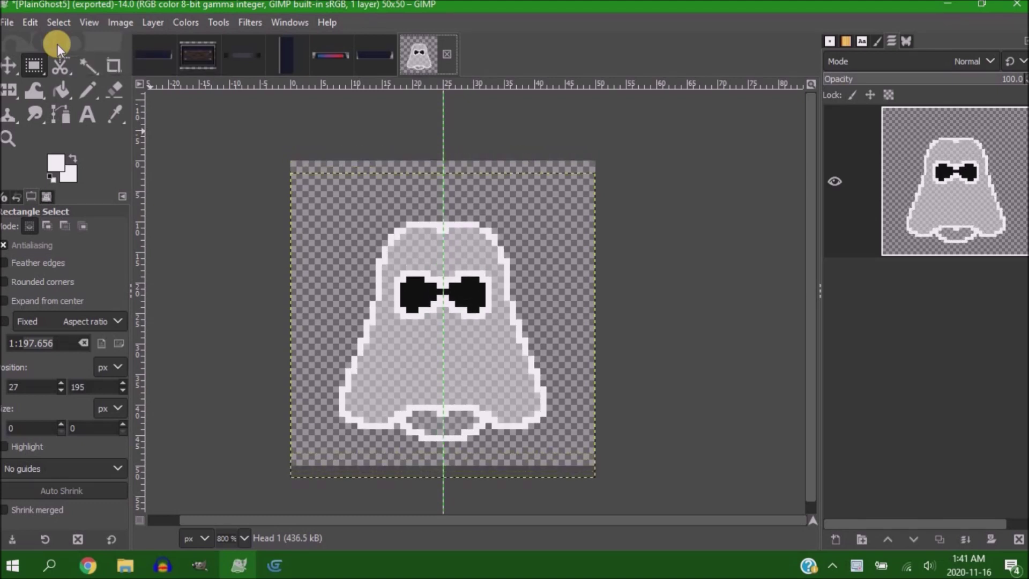
{"action": "key", "text": "ctrl+z"}
{"action": "key", "text": "ctrl+z"}
{"action": "key", "text": "ctrl+z"}
{"action": "key", "text": "ctrl+y"}
{"action": "key", "text": "ctrl+z"}
{"action": "key", "text": "ctrl+y"}
{"action": "key", "text": "ctrl+y"}
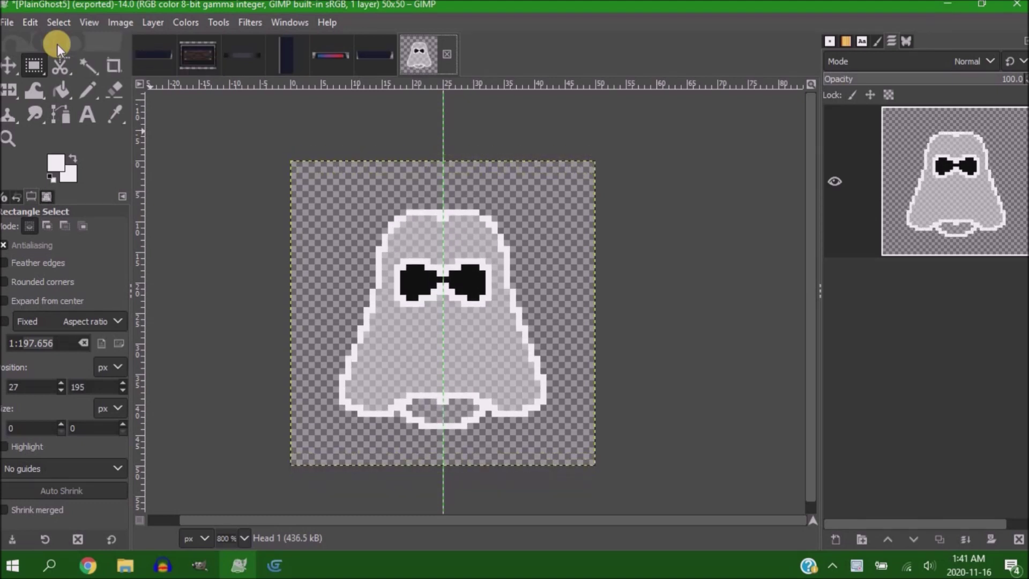
{"action": "key", "text": "ctrl+y"}
{"action": "key", "text": "ctrl+z"}
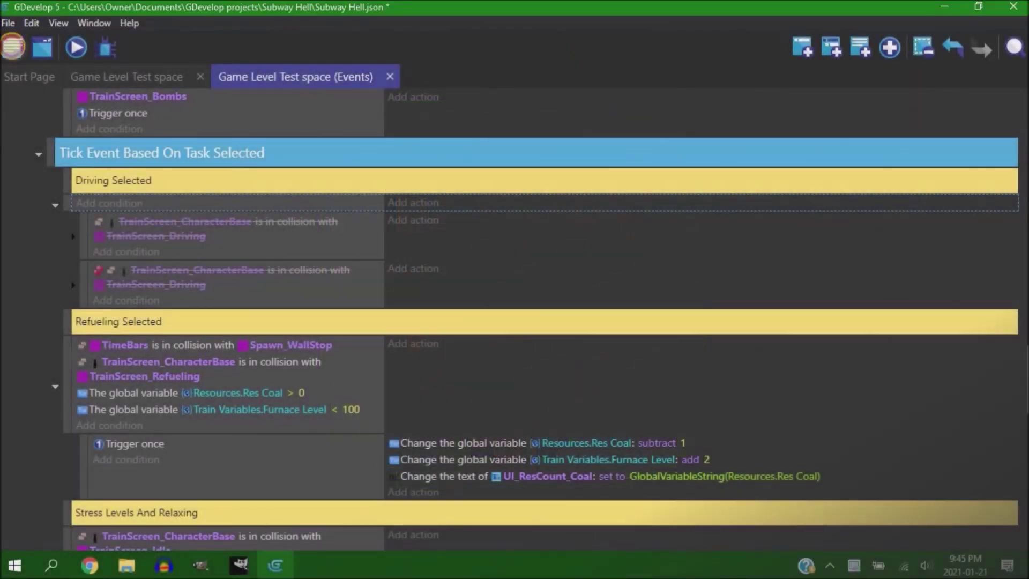
- Open and close the project overview, then expand the collapsed sub-events under Driving Selected
{"action": "left_click", "coordinate": [11, 42]}
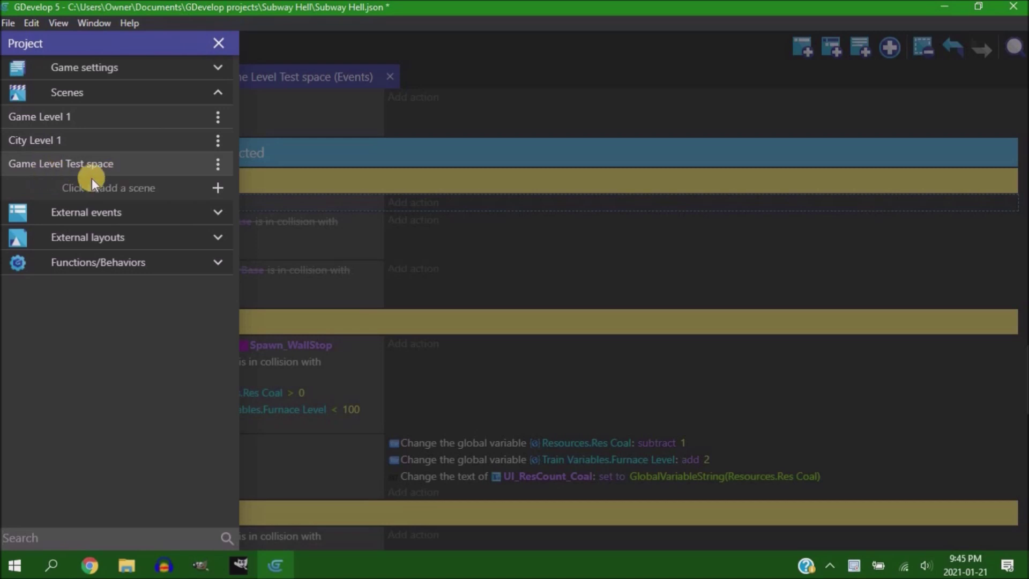
{"action": "left_click", "coordinate": [18, 177]}
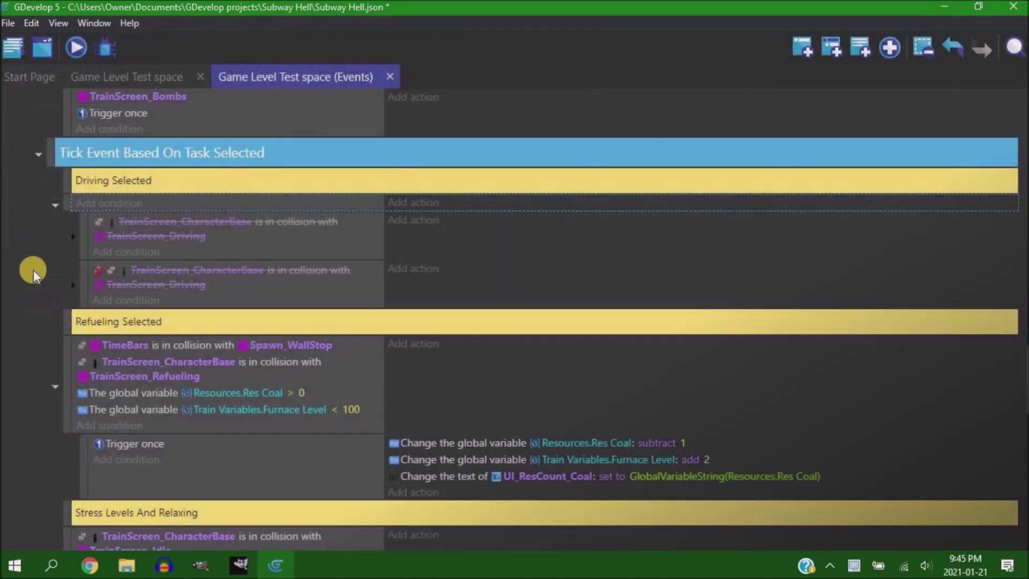
{"action": "left_click", "coordinate": [67, 230]}
{"action": "scroll", "coordinate": [546, 348], "scroll_direction": "down", "scroll_amount": 5}
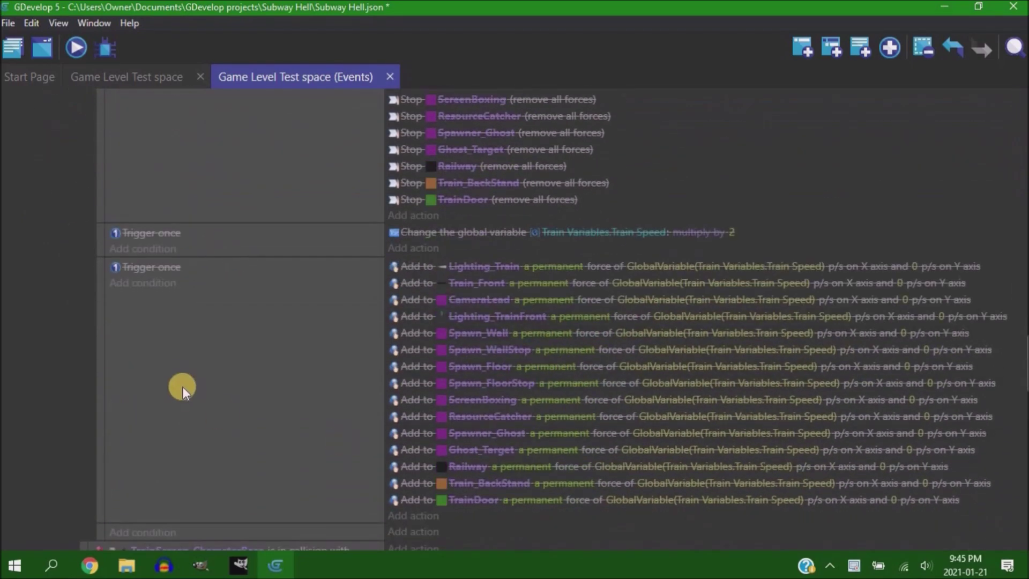
{"action": "scroll", "coordinate": [182, 387], "scroll_direction": "up", "scroll_amount": 5}
{"action": "left_click", "coordinate": [70, 236]}
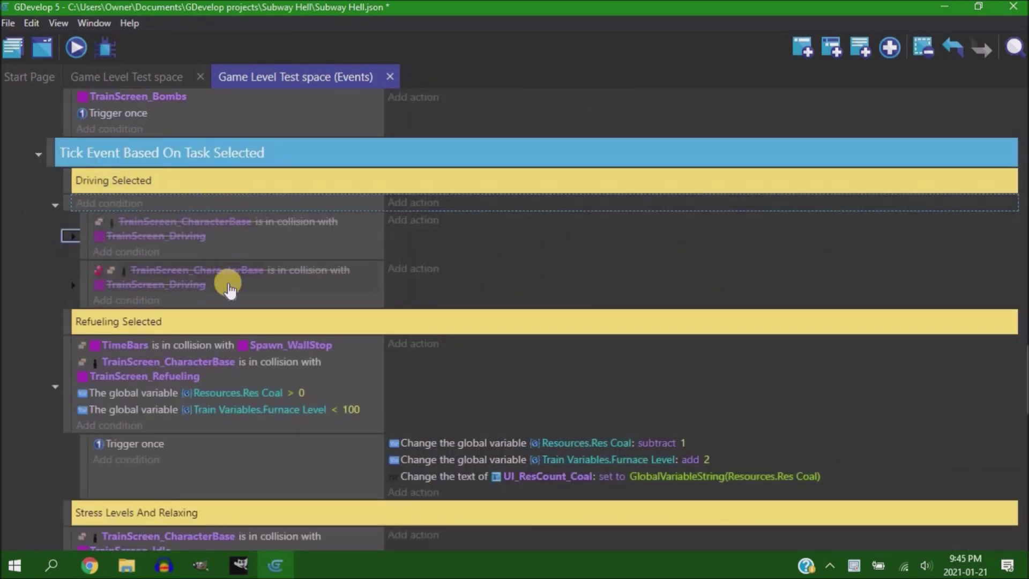
- Switch to the Game Level Test space scene, scroll to Spider Movement, and launch a preview
{"action": "left_click", "coordinate": [127, 76]}
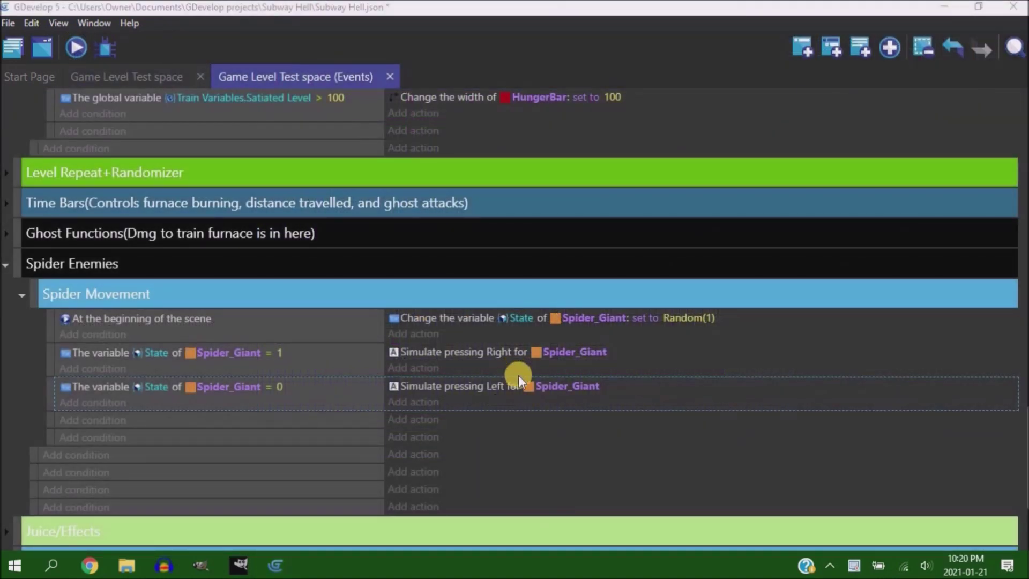
{"action": "scroll", "coordinate": [519, 380], "scroll_direction": "down", "scroll_amount": 2}
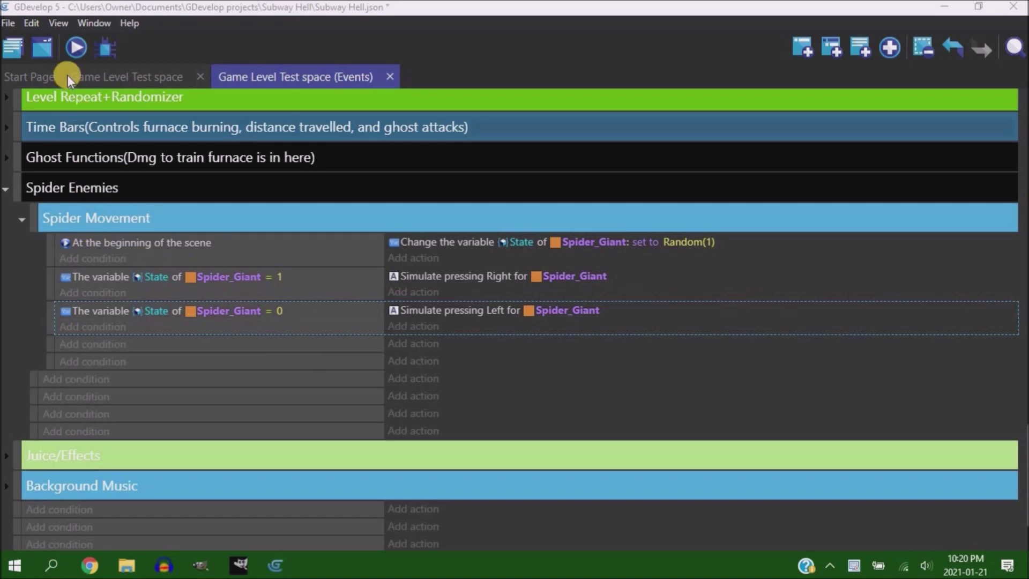
{"action": "left_click", "coordinate": [75, 47]}
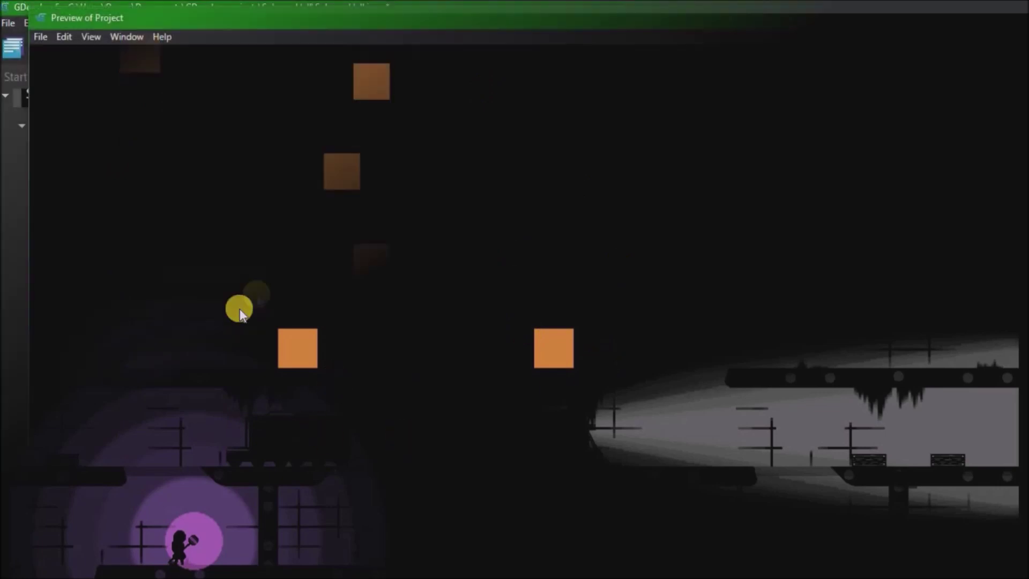
- Move the character right and jump onto the platform, then make the preview fullscreen
{"action": "key", "text": "Right"}
{"action": "key", "text": "space"}
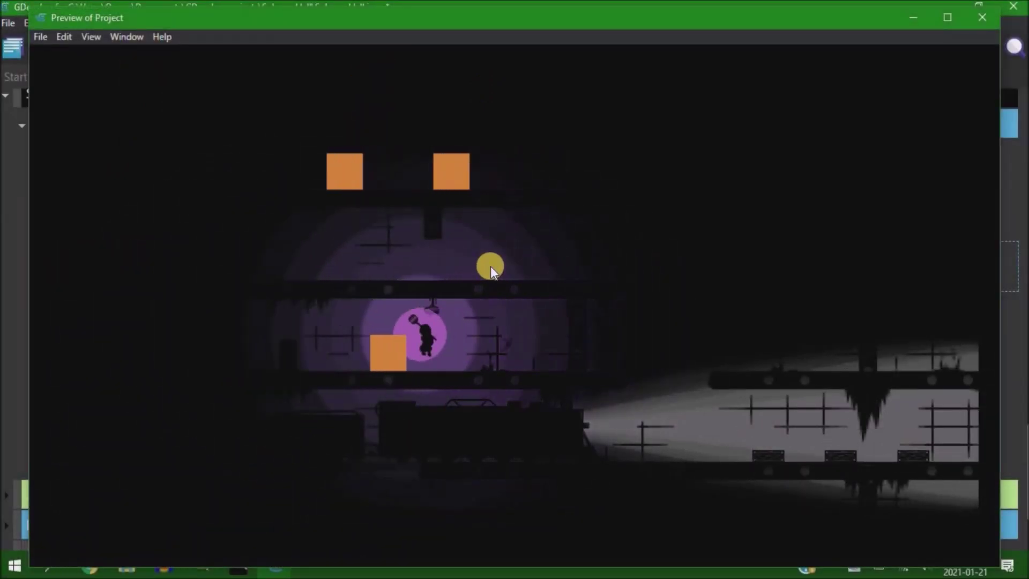
{"action": "left_click", "coordinate": [91, 37]}
{"action": "left_click", "coordinate": [127, 142]}
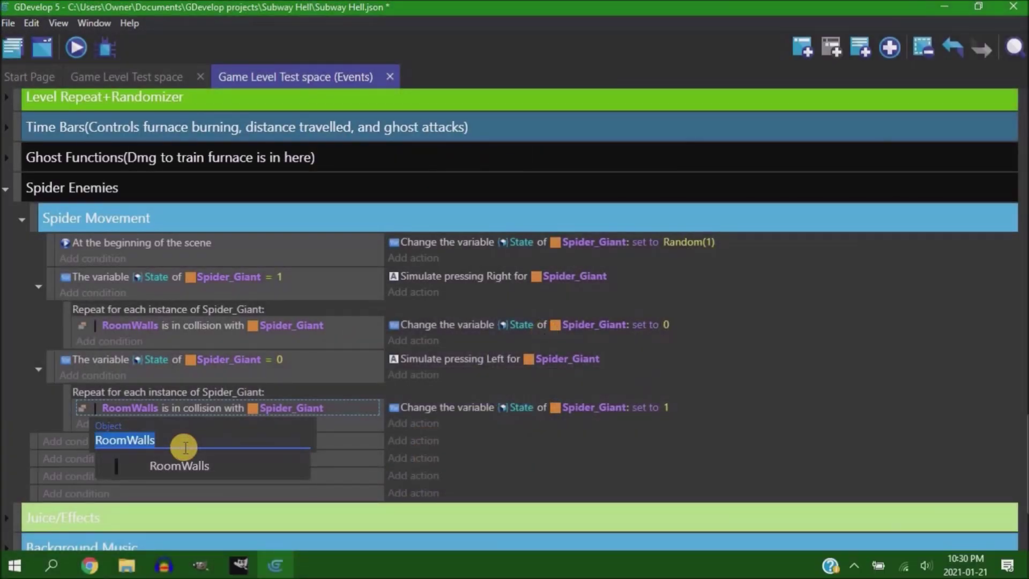
- Set both collision conditions to test Spider_Giant colliding with RoomWalls
{"action": "type", "text": "spid"}
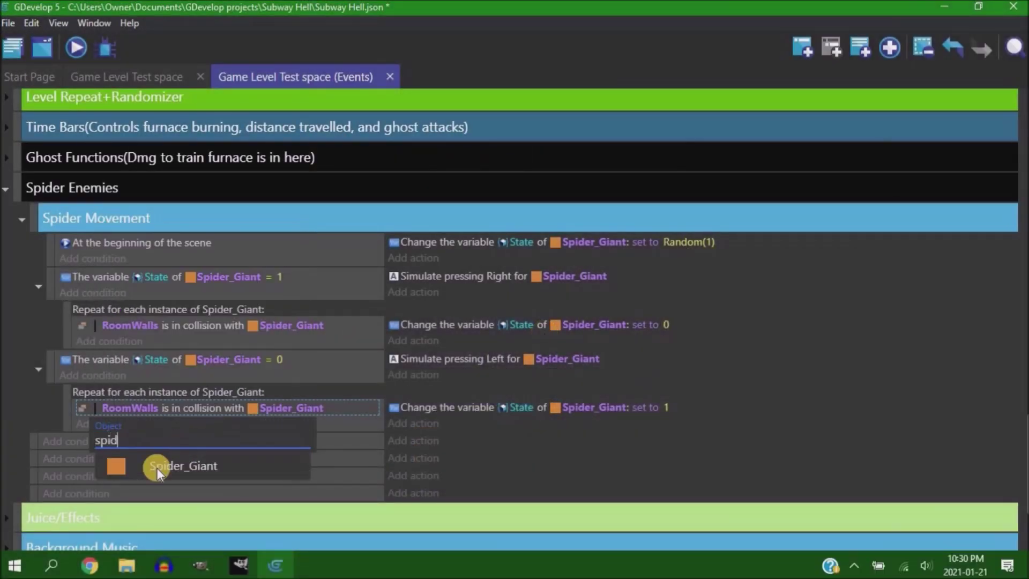
{"action": "left_click", "coordinate": [157, 468]}
{"action": "key", "text": "ctrl+a"}
{"action": "key", "text": "BackSpace"}
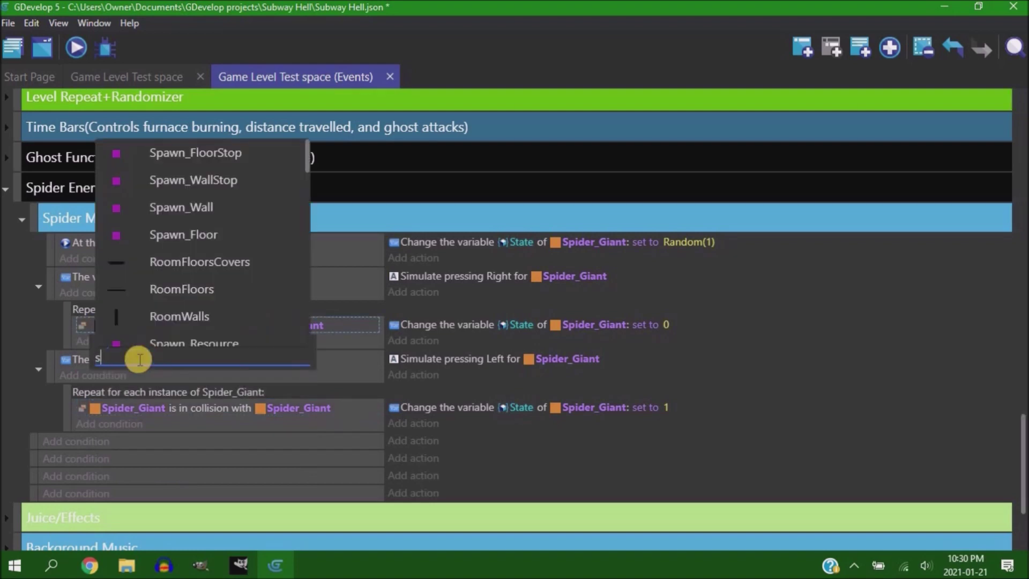
{"action": "type", "text": "spid"}
{"action": "left_click", "coordinate": [181, 380]}
{"action": "left_click", "coordinate": [299, 325]}
{"action": "type", "text": "wa"}
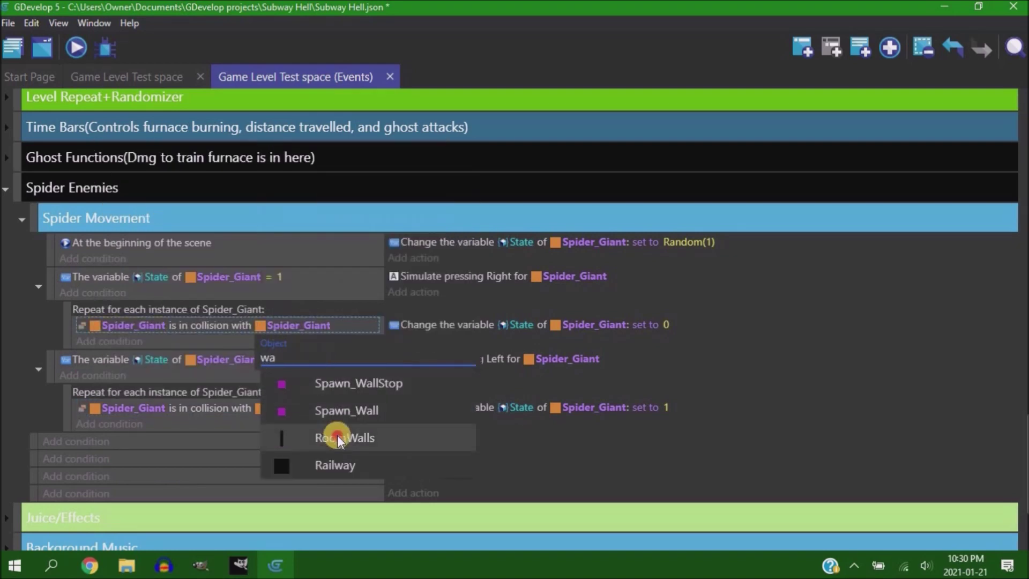
{"action": "left_click", "coordinate": [333, 437]}
{"action": "left_click", "coordinate": [299, 407]}
{"action": "type", "text": "wa"}
{"action": "left_click", "coordinate": [273, 387]}
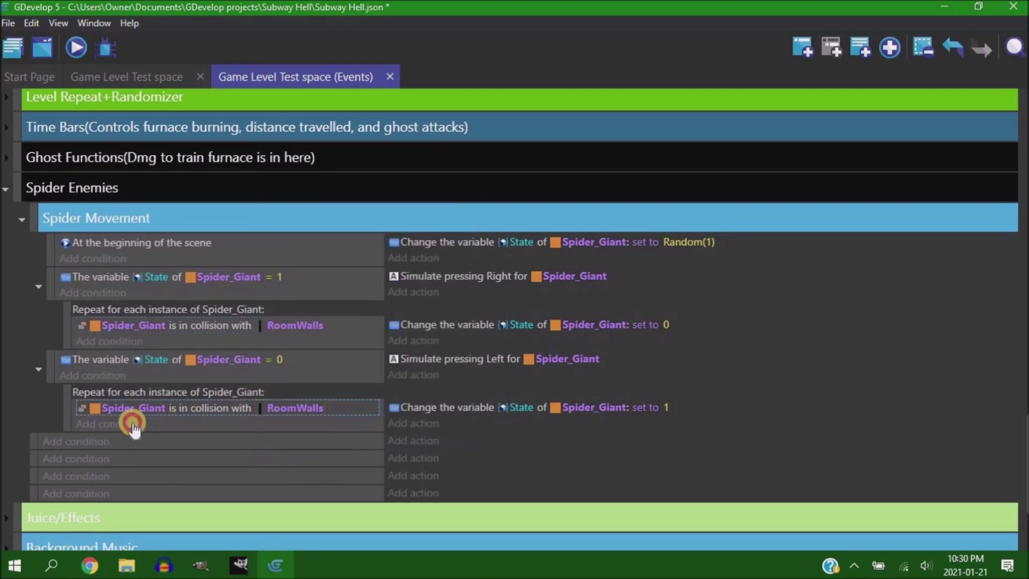
- Move both Repeat events out one level and add the State = 0 condition to the second
{"action": "left_click_drag", "start_coordinate": [131, 421], "coordinate": [60, 362]}
{"action": "left_click_drag", "start_coordinate": [50, 329], "coordinate": [108, 362]}
{"action": "left_click", "coordinate": [108, 362]}
{"action": "left_click_drag", "start_coordinate": [113, 425], "coordinate": [89, 424]}
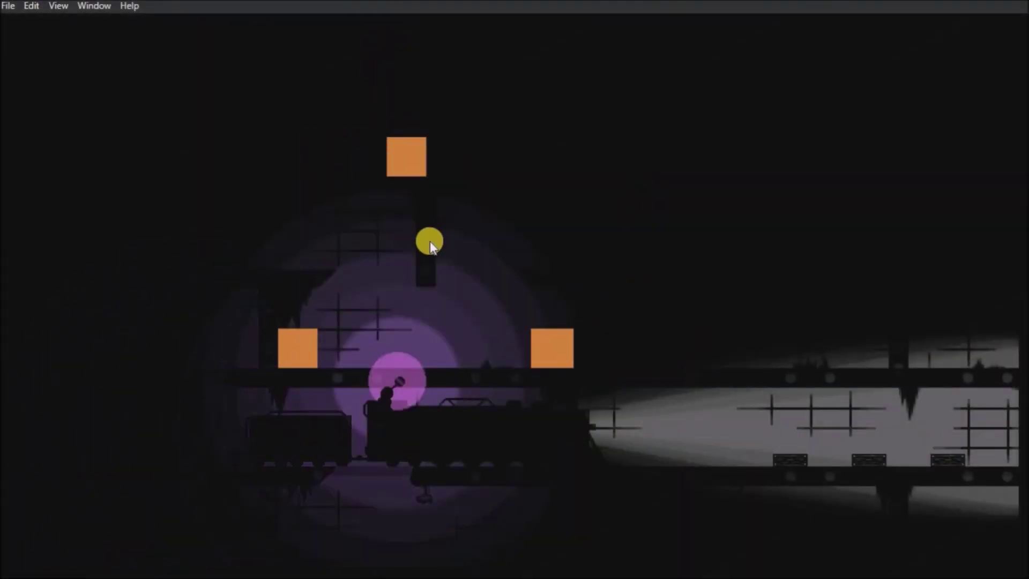
- Walk the character back and forth along the train, then open and close the upgrade panel
{"action": "key", "text": "Right"}
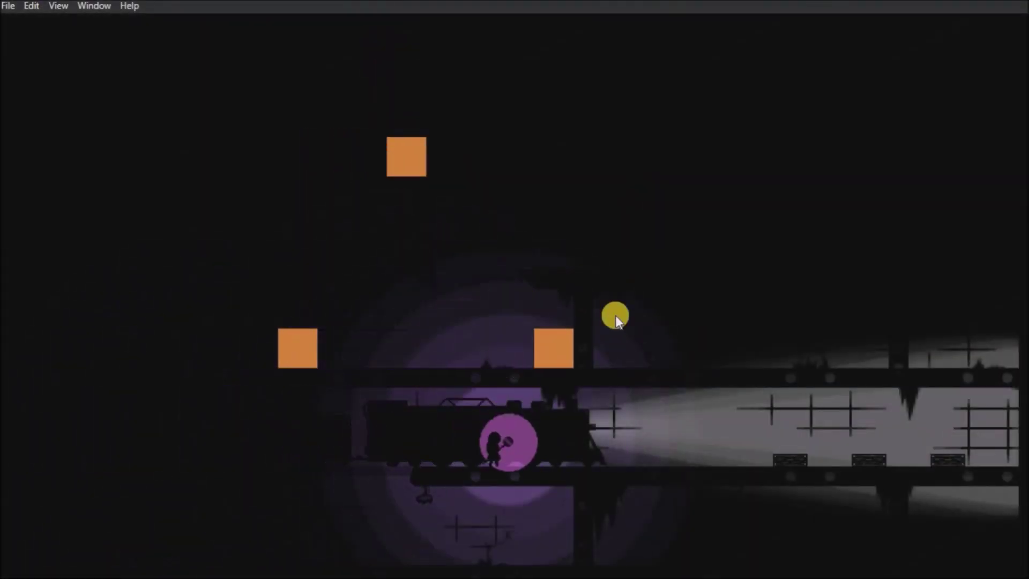
{"action": "key", "text": "Left"}
{"action": "key", "text": "Right"}
{"action": "key", "text": "Left"}
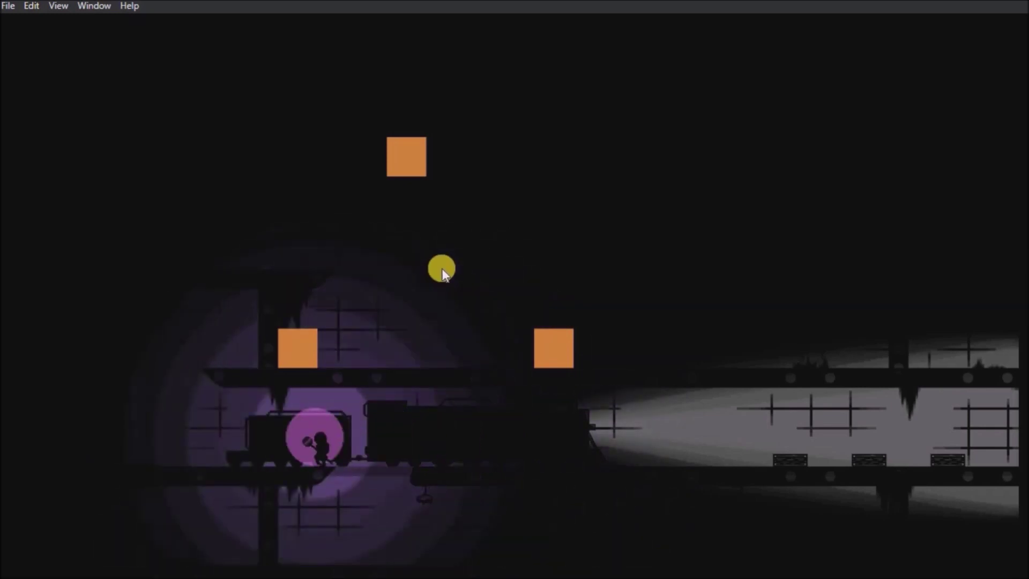
{"action": "key", "text": "Up"}
{"action": "left_click", "coordinate": [162, 444]}
- Make the character climb up, drop down, move right, then jump left
{"action": "key", "text": "Up"}
{"action": "key", "text": "Down"}
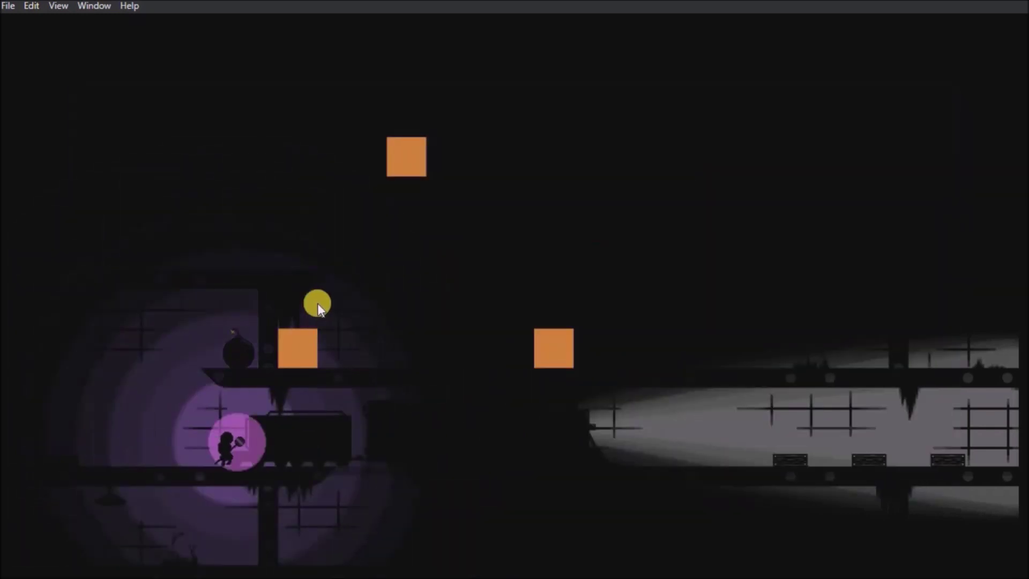
{"action": "key", "text": "Right"}
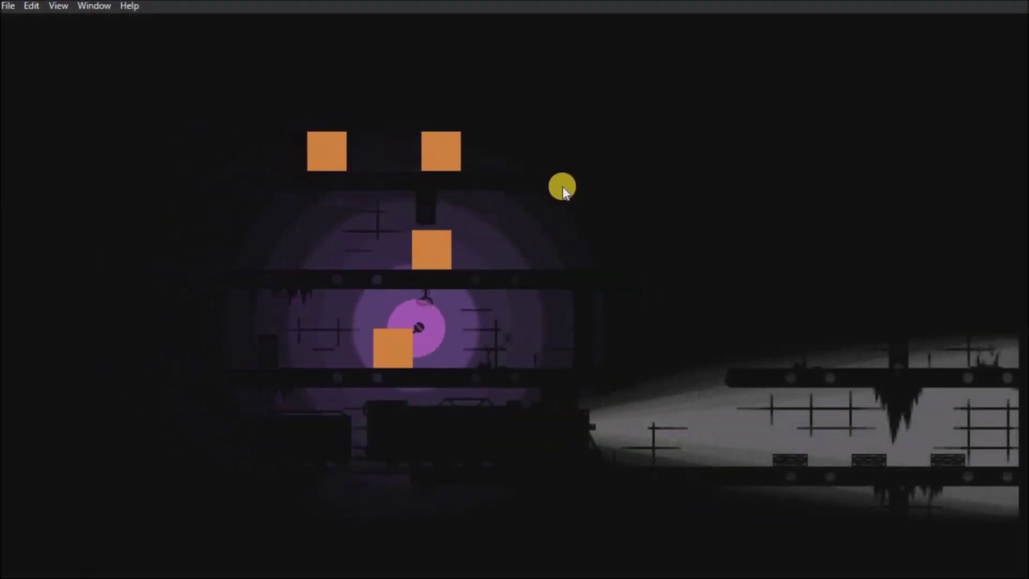
{"action": "key", "text": "Right"}
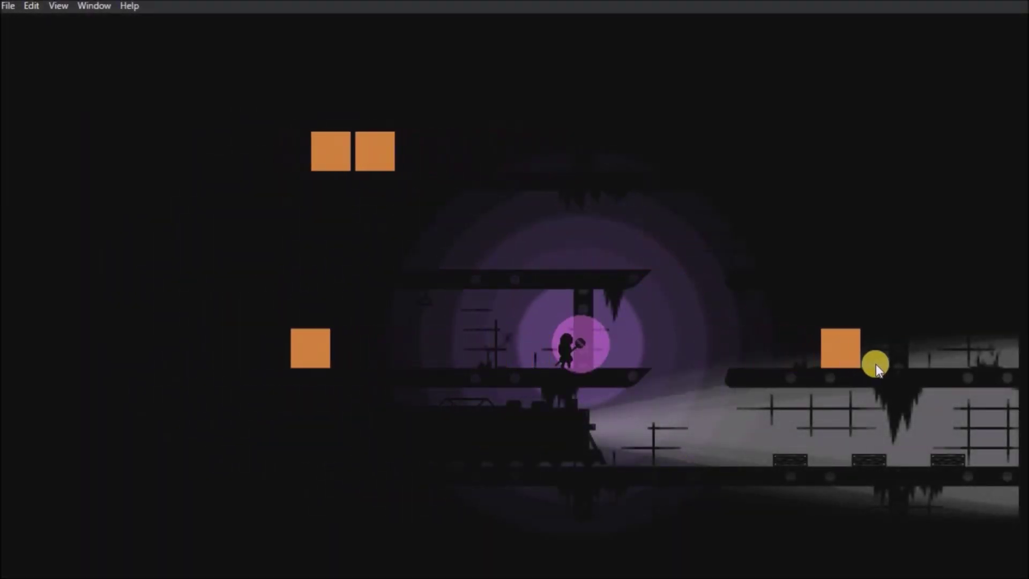
{"action": "key", "text": "Left"}
{"action": "key", "text": "Left"}
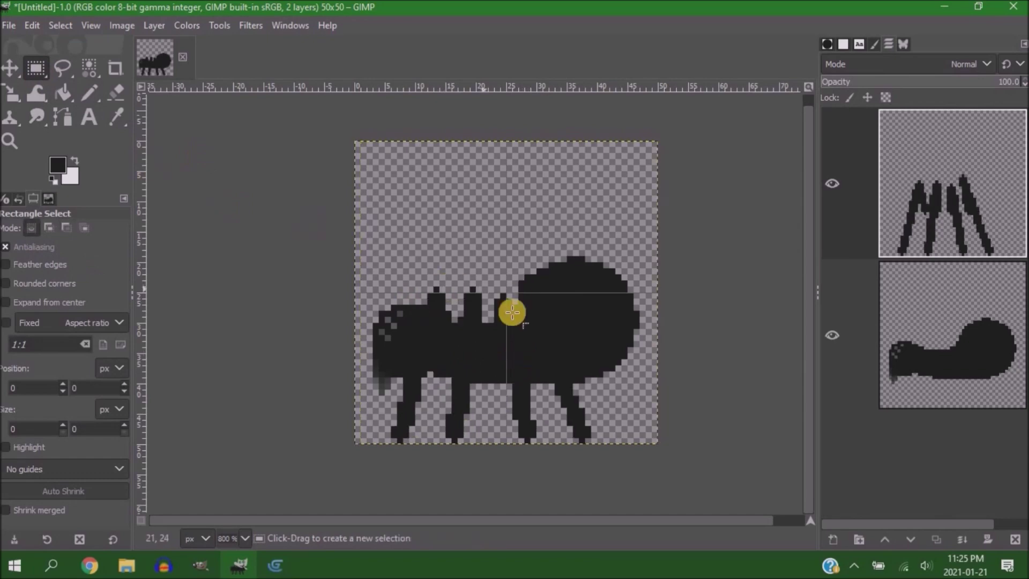
- Fuzzy-select and cut the spider's front legs, then bucket-fill an area of the sprite
{"action": "left_click", "coordinate": [93, 75]}
{"action": "key", "text": "u"}
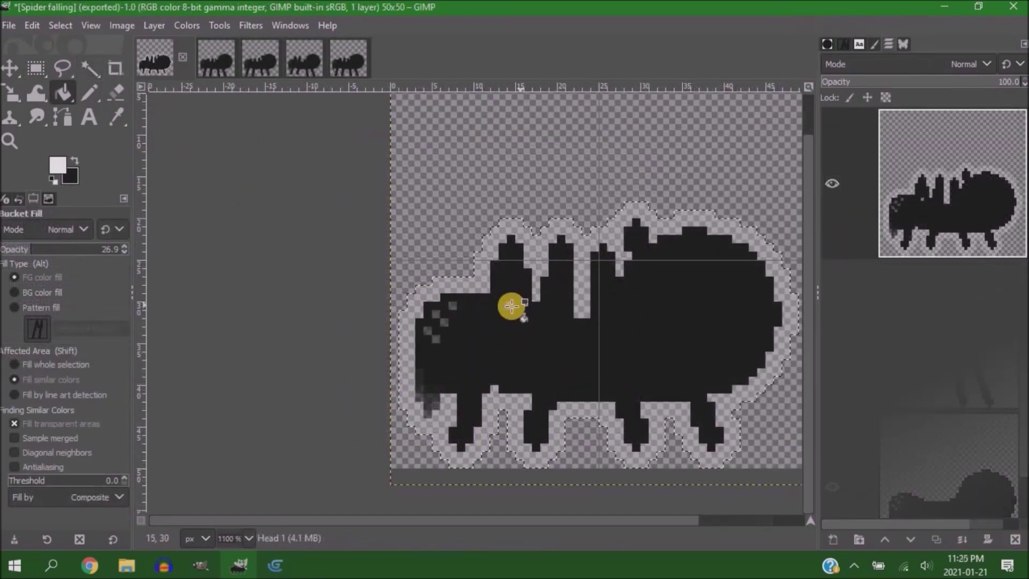
{"action": "left_click", "coordinate": [537, 346]}
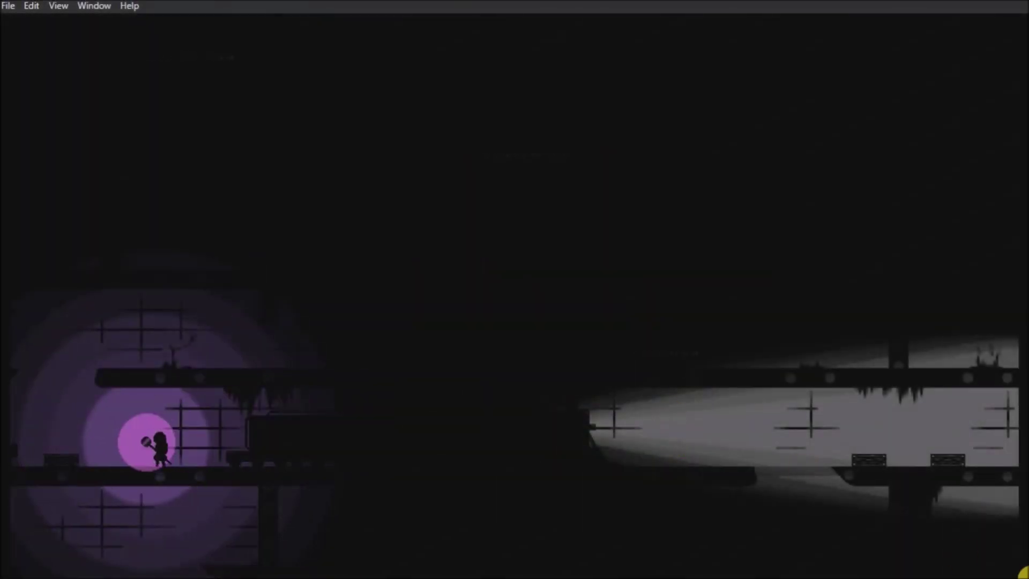
{"action": "key", "text": "Right"}
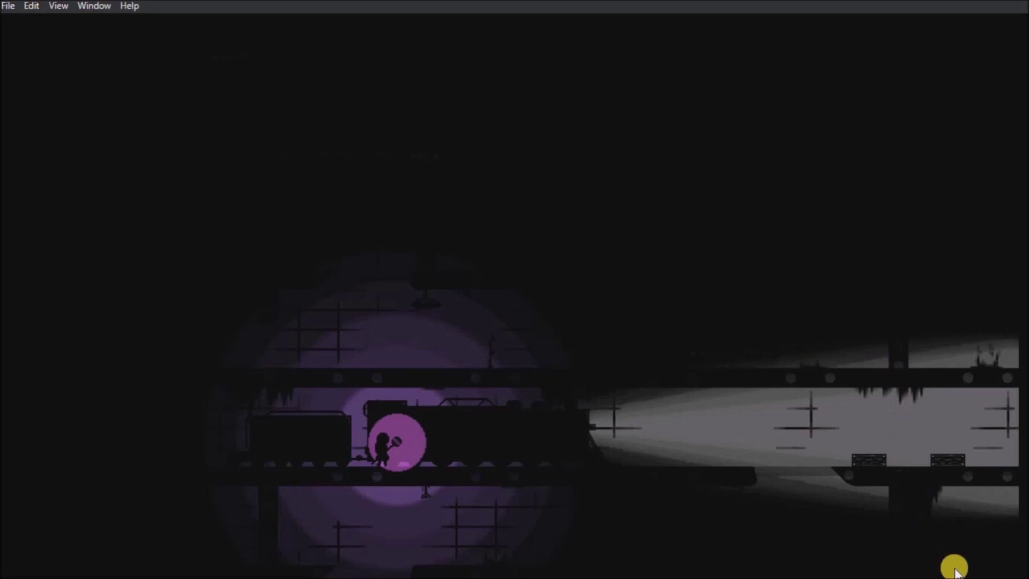
{"action": "key", "text": "Right"}
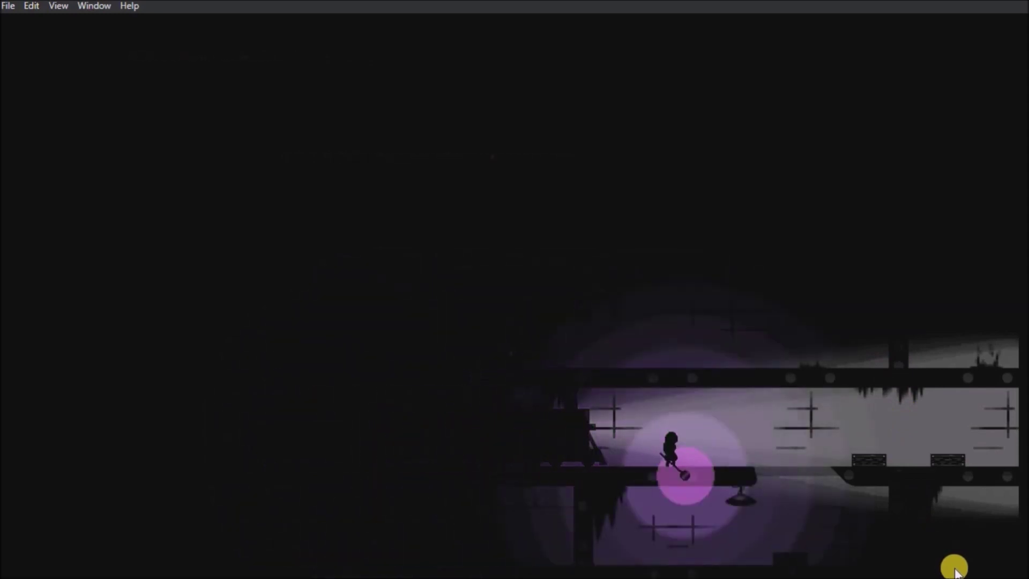
{"action": "key", "text": "Left"}
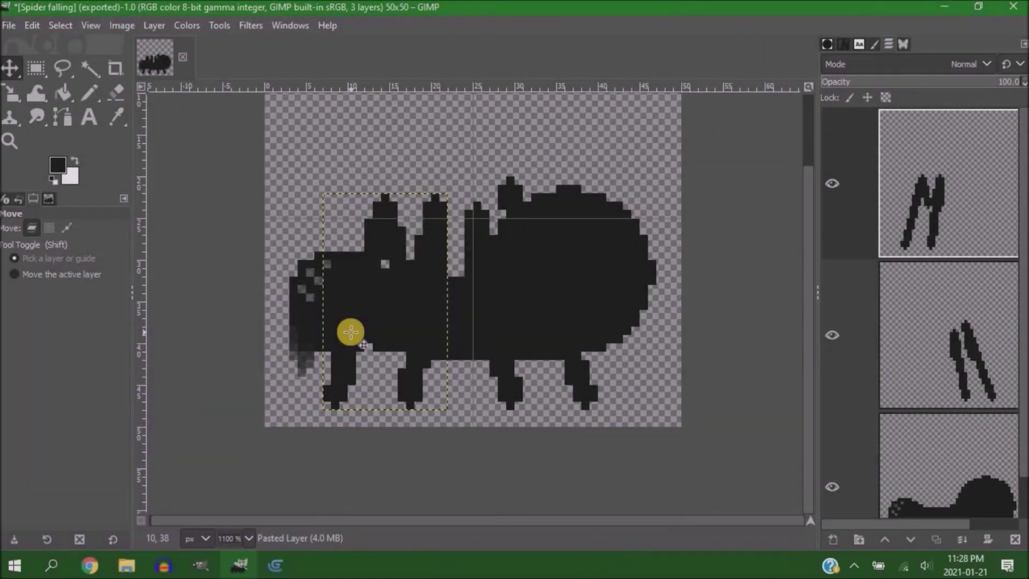
- Select the Head 1 layer, switch to Fuzzy Select, and bring up the canvas selection commands
{"action": "middle_click_drag", "start_coordinate": [561, 245], "coordinate": [570, 248]}
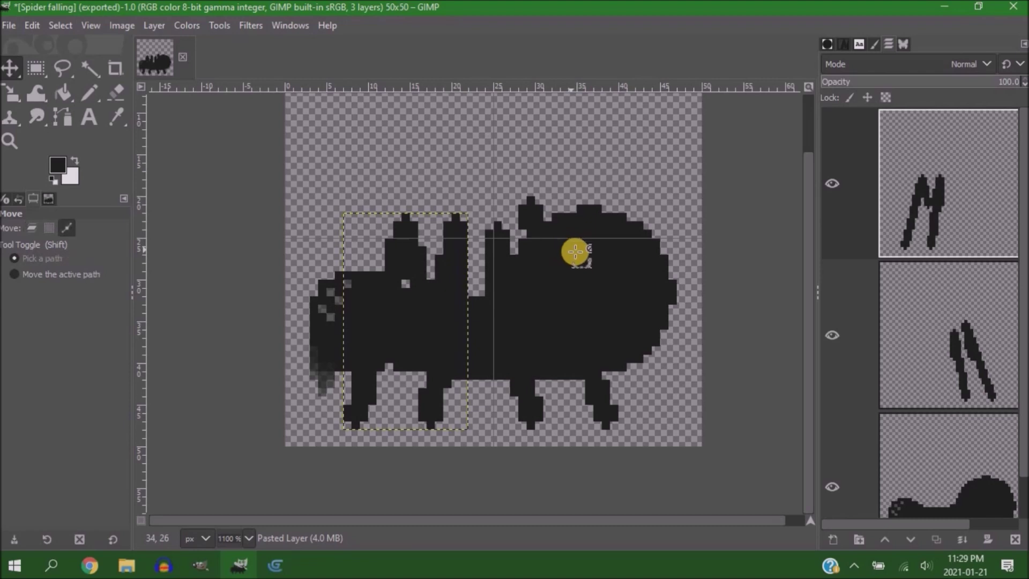
{"action": "scroll", "coordinate": [575, 252], "scroll_direction": "down", "scroll_amount": 1, "text": "ctrl"}
{"action": "left_click", "coordinate": [915, 452]}
{"action": "scroll", "coordinate": [475, 289], "scroll_direction": "down", "scroll_amount": 1, "text": "ctrl"}
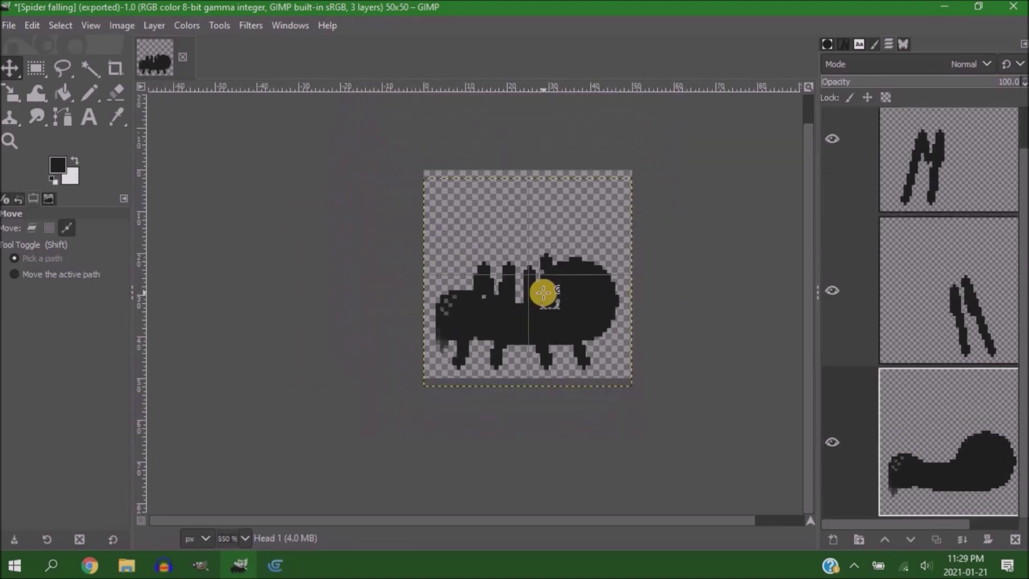
{"action": "scroll", "coordinate": [545, 292], "scroll_direction": "up", "scroll_amount": 1, "text": "ctrl"}
{"action": "left_click", "coordinate": [92, 68]}
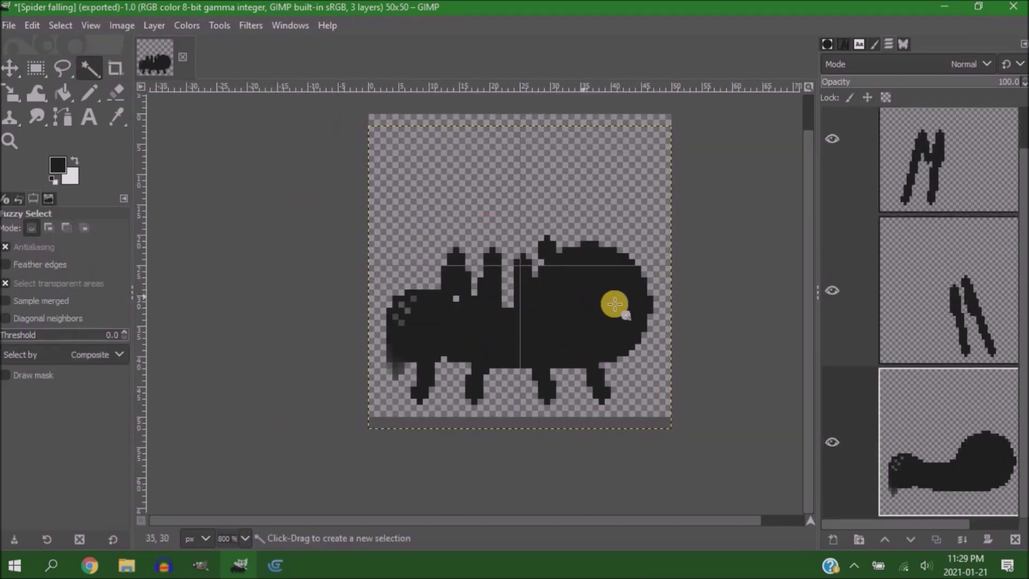
{"action": "right_click", "coordinate": [615, 304]}
{"action": "mouse_move", "coordinate": [667, 361]}
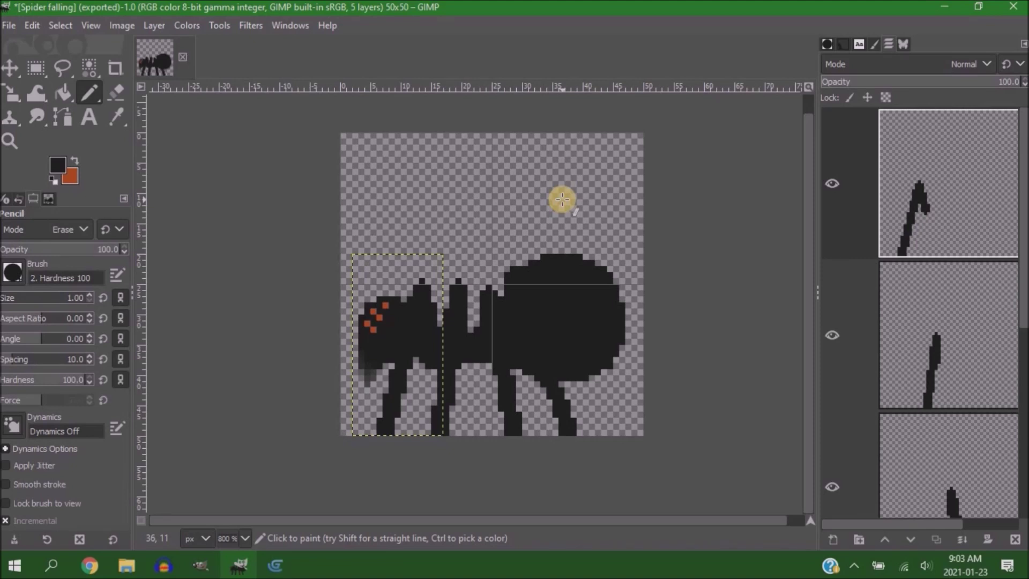
- Export the first spider pose over the existing Spider 1.png
{"action": "scroll", "coordinate": [562, 208], "scroll_direction": "up", "scroll_amount": 2, "text": "ctrl"}
{"action": "scroll", "coordinate": [390, 318], "scroll_direction": "down", "scroll_amount": 1, "text": "ctrl"}
{"action": "key", "text": "m"}
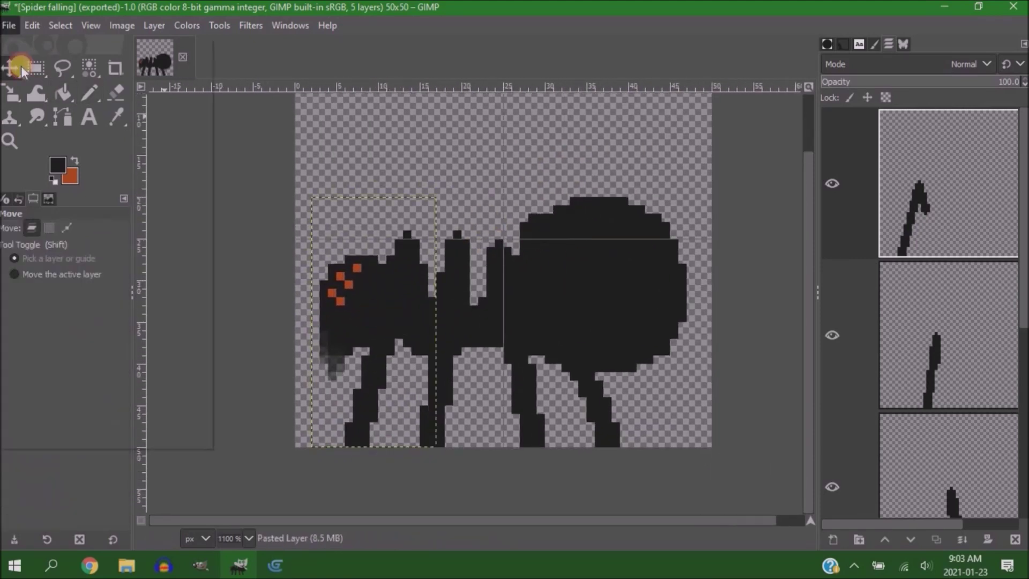
{"action": "key", "text": "ctrl+shift+e"}
{"action": "double_click", "coordinate": [245, 224]}
{"action": "left_click", "coordinate": [548, 353]}
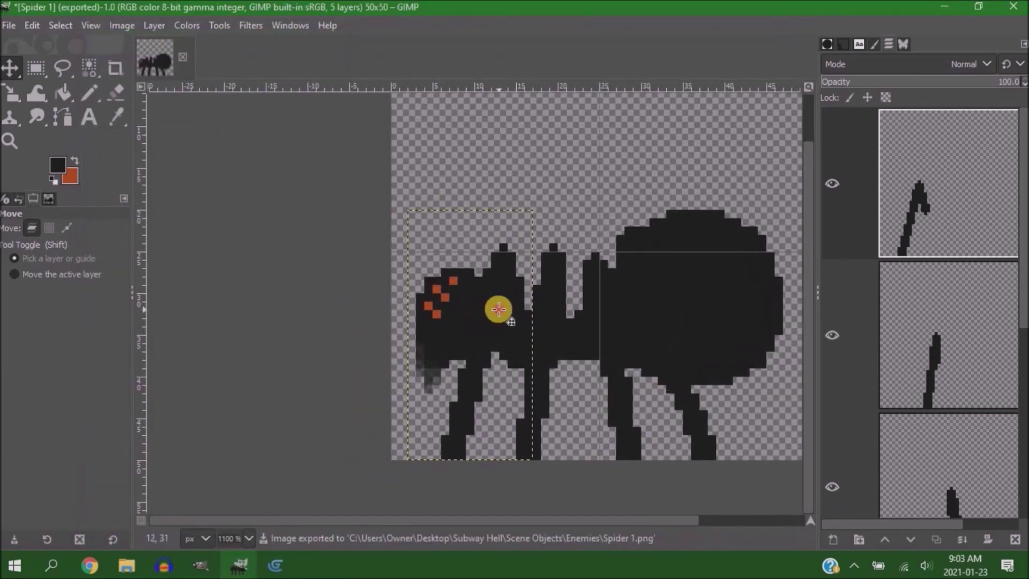
- Nudge the head up and a leg left one pixel, then export as Spider 2.png
{"action": "left_click_drag", "start_coordinate": [499, 310], "coordinate": [495, 304]}
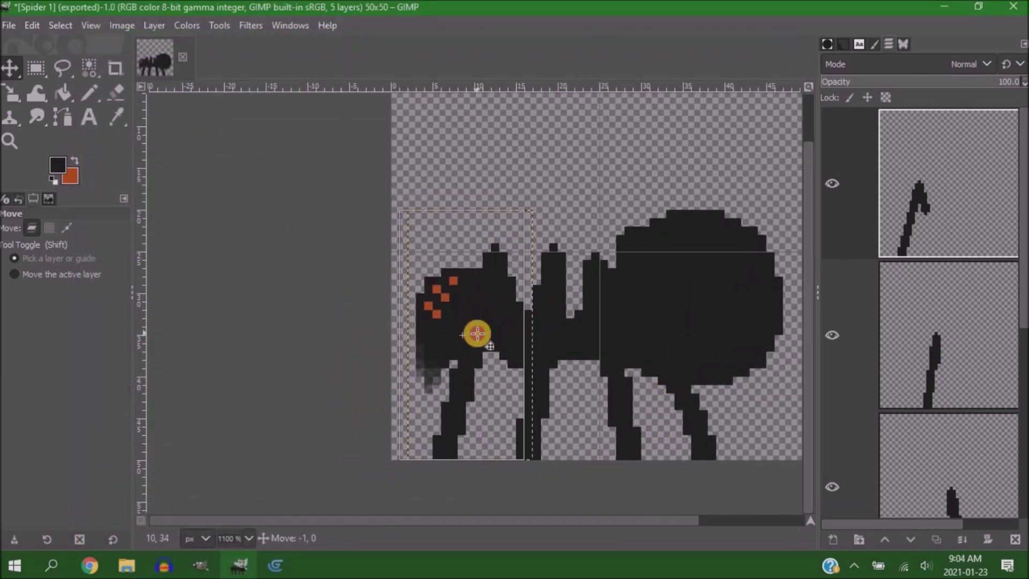
{"action": "scroll", "coordinate": [510, 349], "scroll_direction": "right", "scroll_amount": 5}
{"action": "left_click_drag", "start_coordinate": [439, 336], "coordinate": [436, 336]}
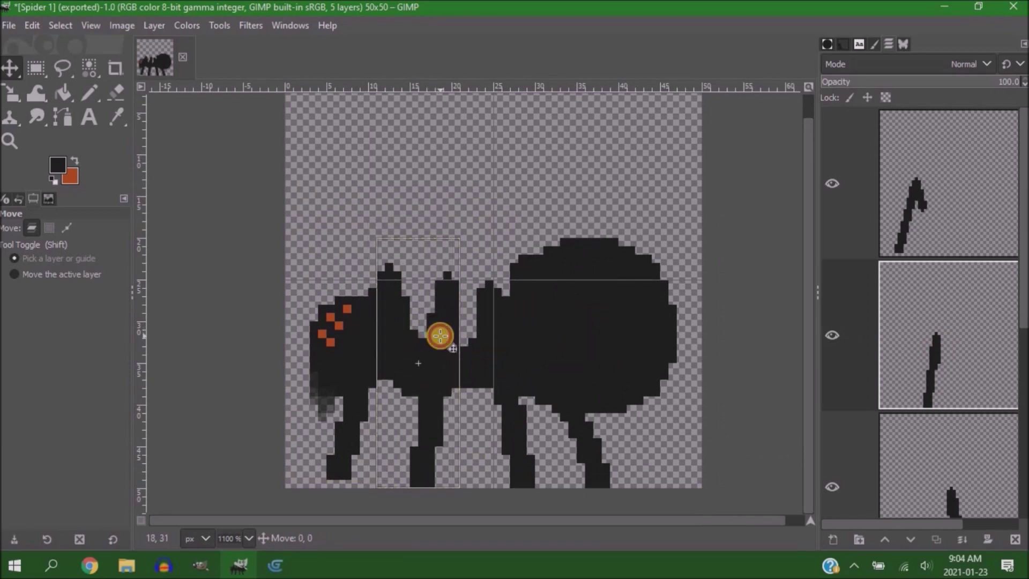
{"action": "scroll", "coordinate": [436, 336], "scroll_direction": "right", "scroll_amount": 4}
{"action": "scroll", "coordinate": [436, 335], "scroll_direction": "down", "scroll_amount": 3}
{"action": "left_click", "coordinate": [491, 359]}
{"action": "scroll", "coordinate": [485, 352], "scroll_direction": "left", "scroll_amount": 3}
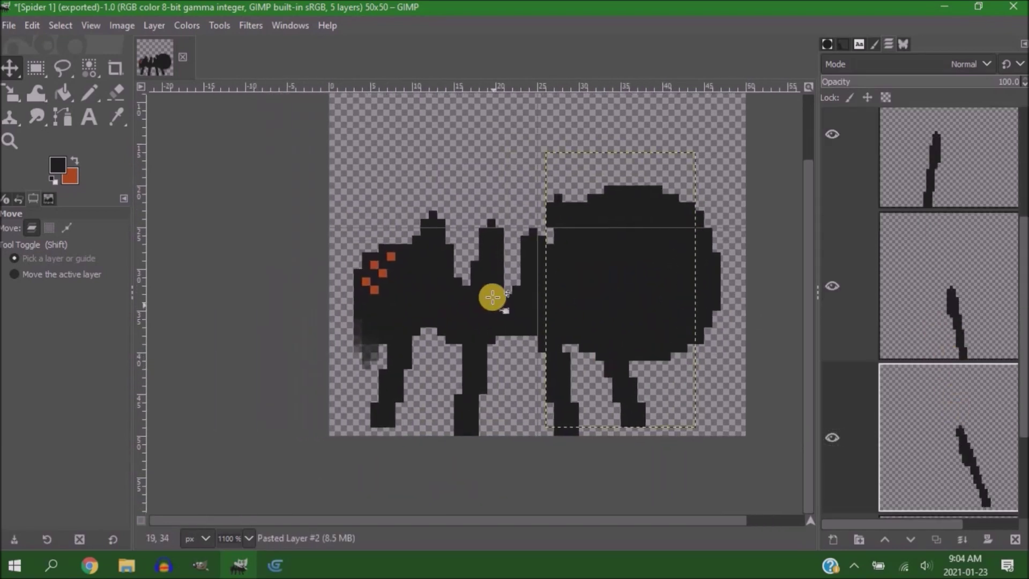
{"action": "key", "text": "ctrl+shift+e"}
{"action": "type", "text": "Spider 2.png"}
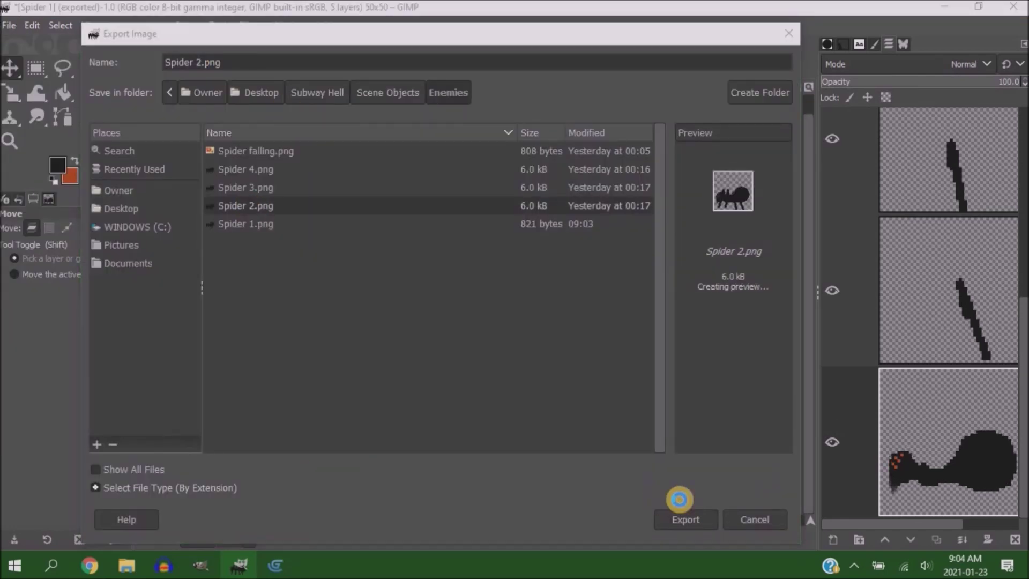
{"action": "left_click", "coordinate": [680, 514]}
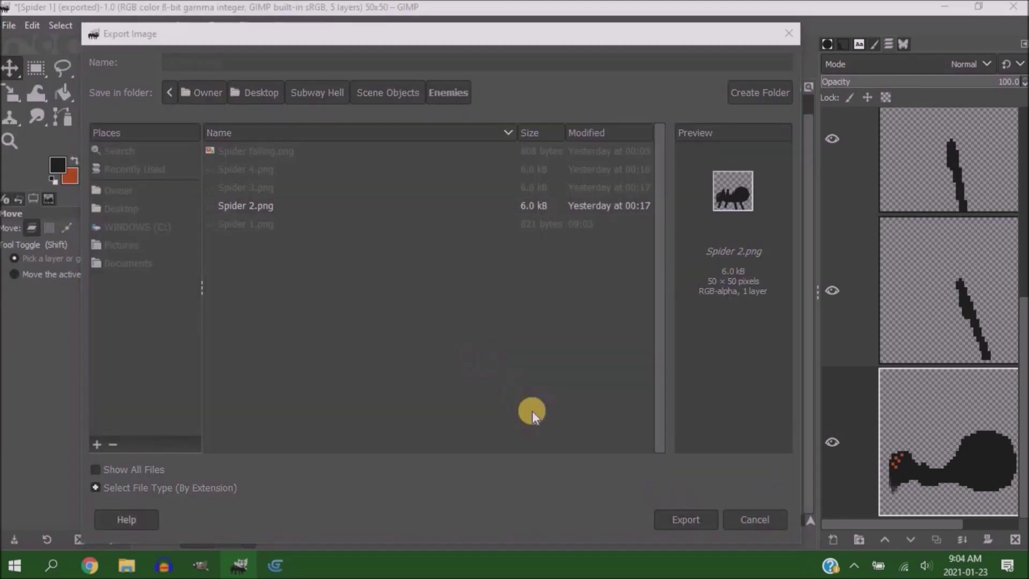
- Move the middle leg up and another leg left-up, then export as Spider 3.png
{"action": "left_click", "coordinate": [442, 280]}
{"action": "left_click", "coordinate": [624, 412]}
{"action": "left_click", "coordinate": [391, 349]}
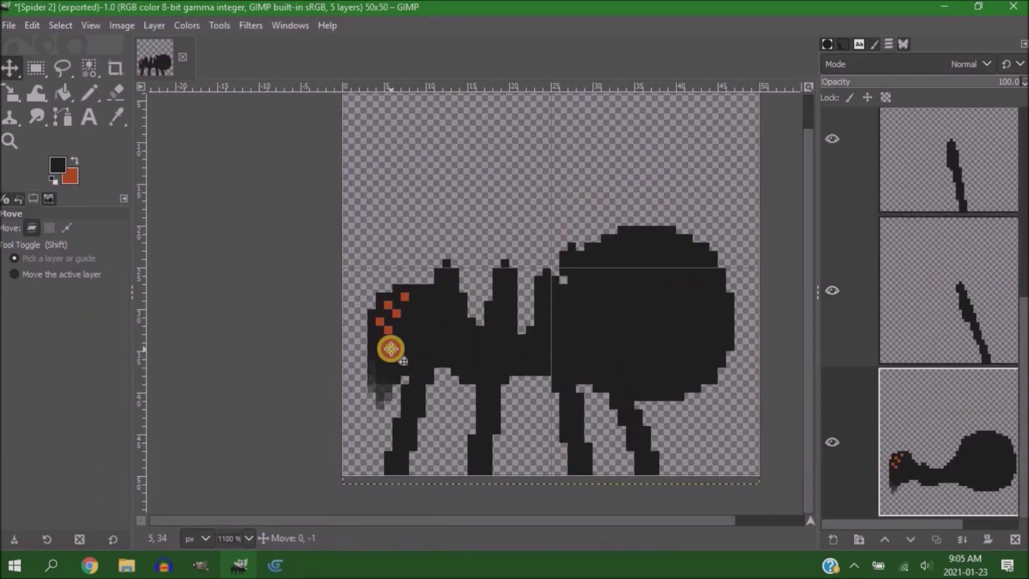
{"action": "left_click_drag", "start_coordinate": [524, 291], "coordinate": [524, 285]}
{"action": "left_click", "coordinate": [935, 329]}
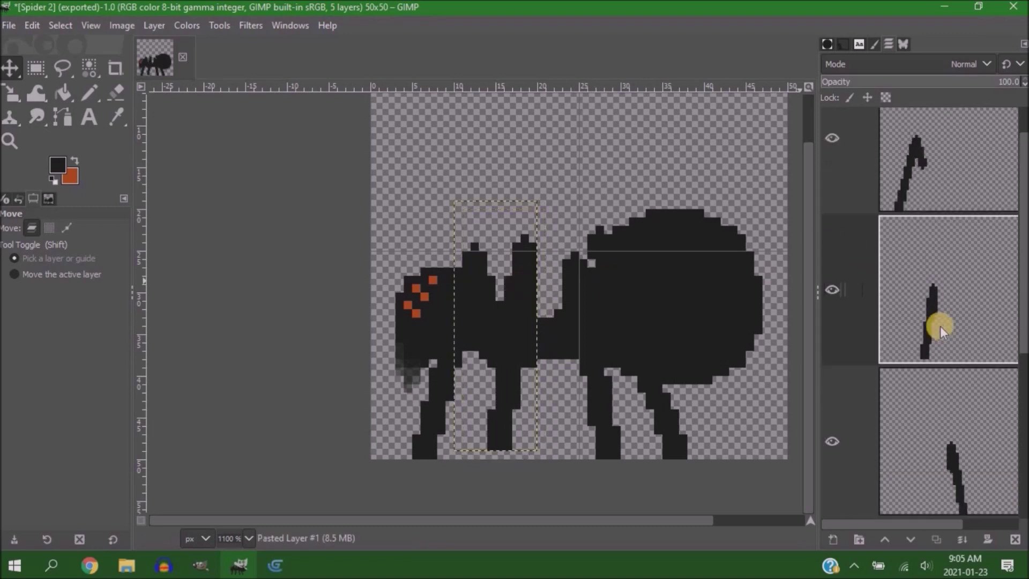
{"action": "left_click_drag", "start_coordinate": [595, 397], "coordinate": [579, 391]}
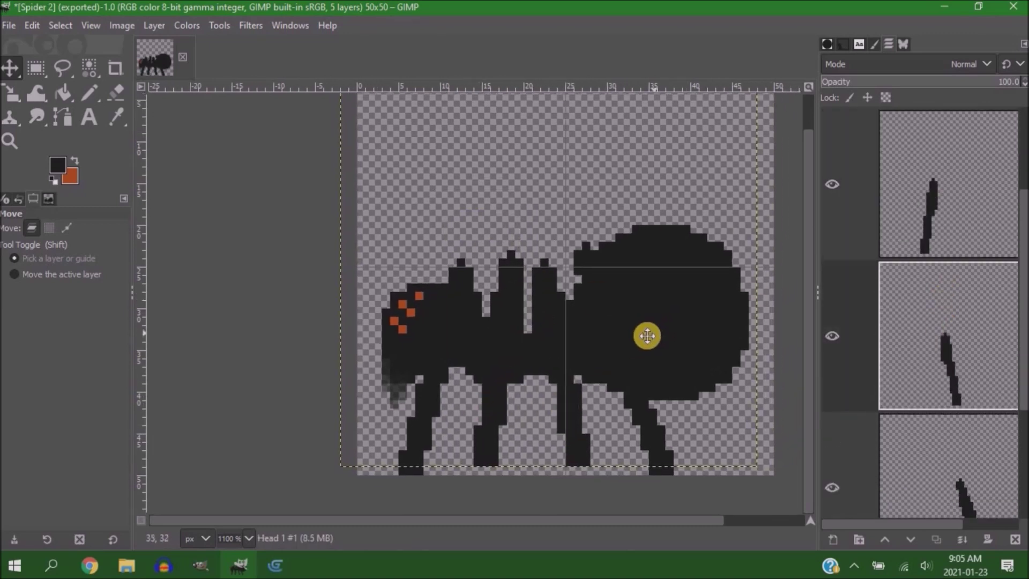
{"action": "left_click", "coordinate": [8, 25]}
{"action": "left_click", "coordinate": [51, 265]}
{"action": "left_click", "coordinate": [683, 522]}
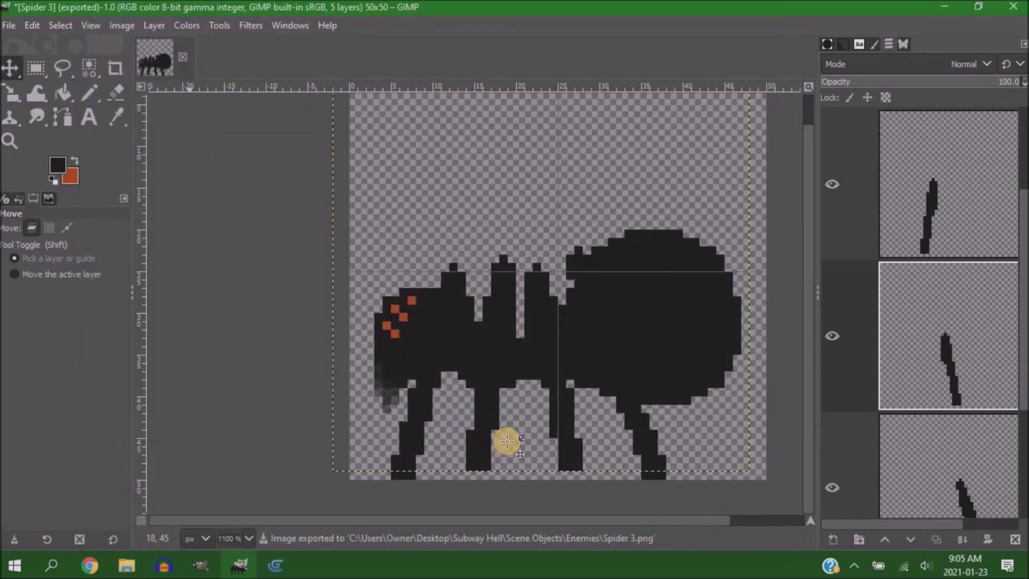
- Shift the front leg one pixel right and export, replacing Spider 4.png
{"action": "left_click_drag", "start_coordinate": [413, 361], "coordinate": [422, 360]}
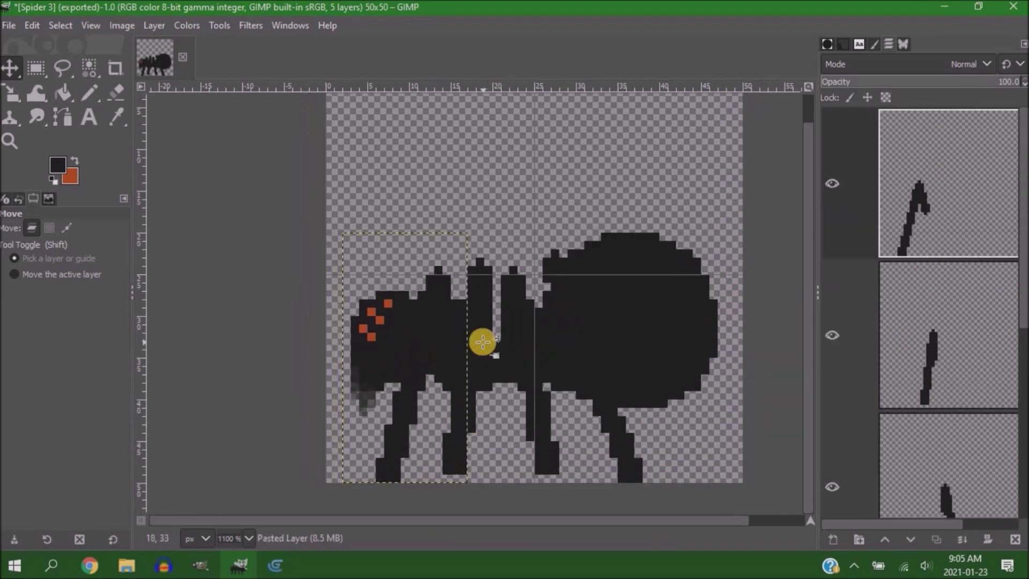
{"action": "left_click", "coordinate": [476, 342]}
{"action": "left_click", "coordinate": [524, 367]}
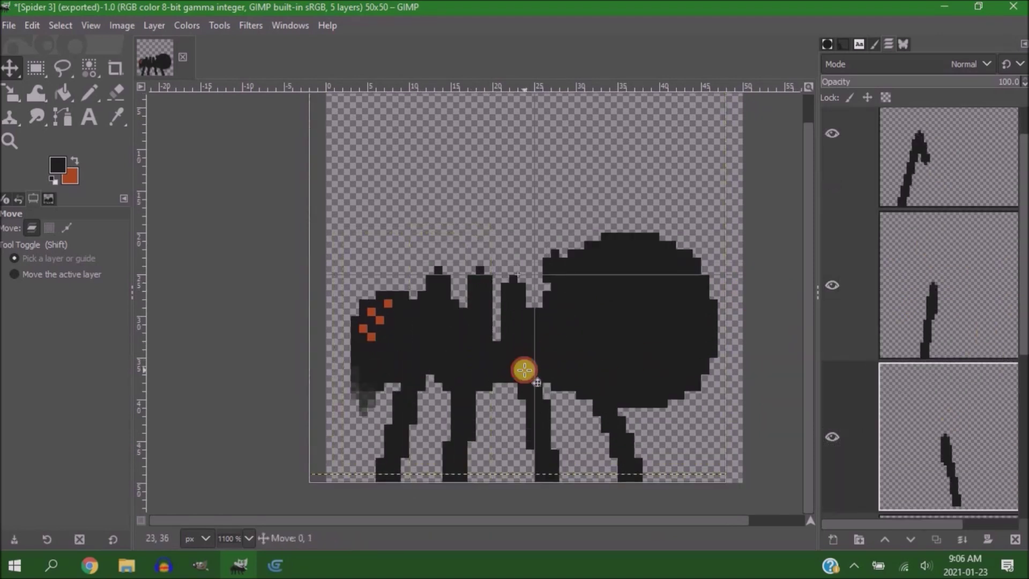
{"action": "scroll", "coordinate": [532, 282], "scroll_direction": "up", "scroll_amount": 1}
{"action": "scroll", "coordinate": [533, 281], "scroll_direction": "left", "scroll_amount": 1}
{"action": "key", "text": "shift+ctrl+e"}
{"action": "type", "text": "Spider 4"}
{"action": "left_click", "coordinate": [684, 517]}
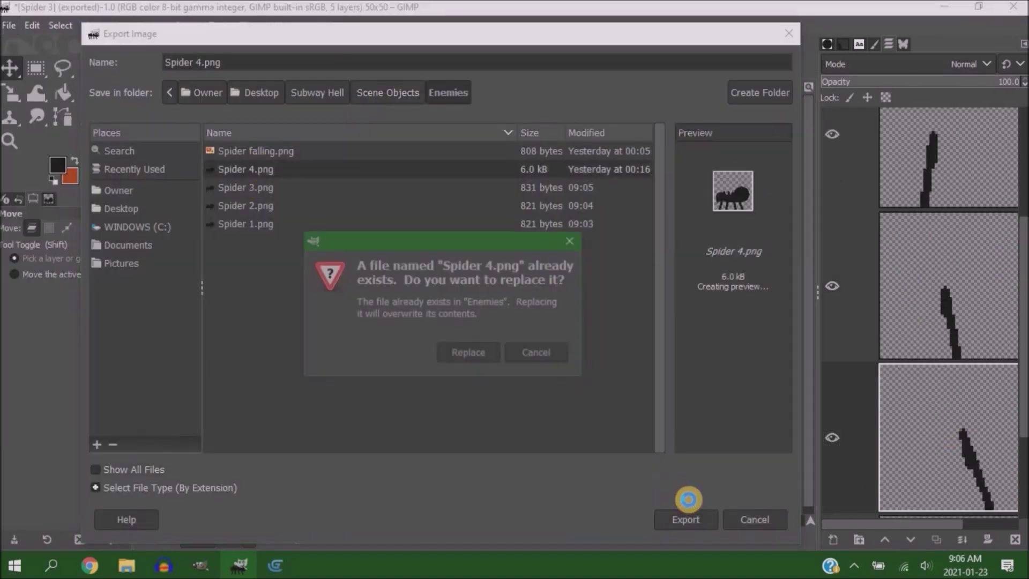
{"action": "key", "text": "Return"}
{"action": "key", "text": "Return"}
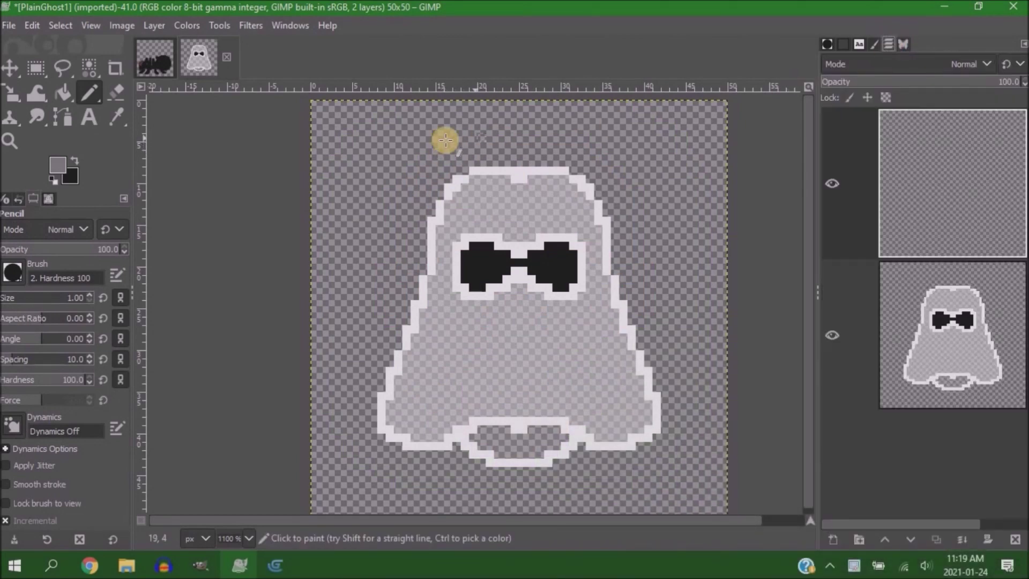
- Switch the Pencil from erasing back to Normal painting mode
{"action": "scroll", "coordinate": [606, 181], "scroll_direction": "down", "scroll_amount": 1, "text": "ctrl"}
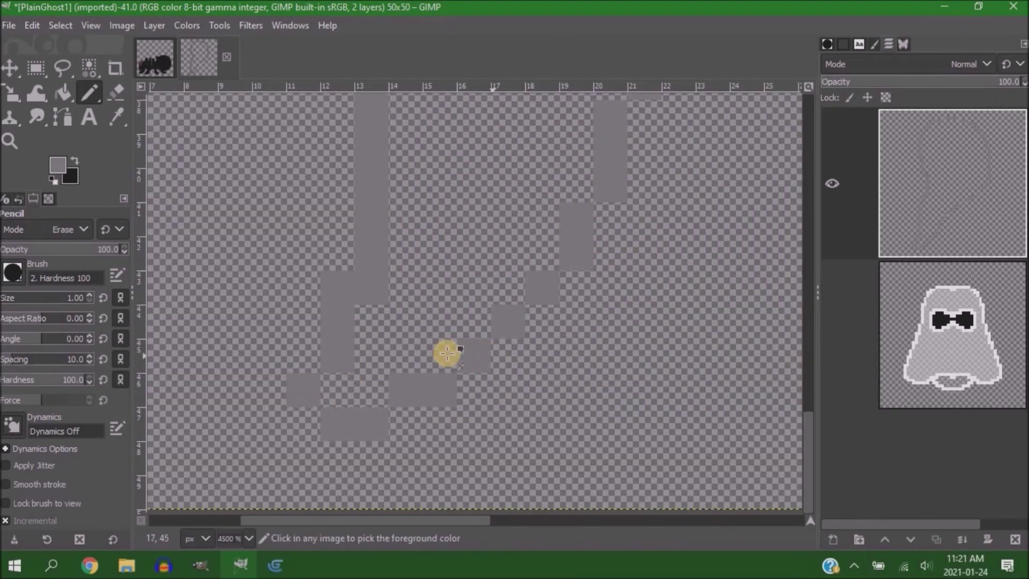
{"action": "scroll", "coordinate": [448, 353], "scroll_direction": "down", "scroll_amount": 3, "text": "ctrl"}
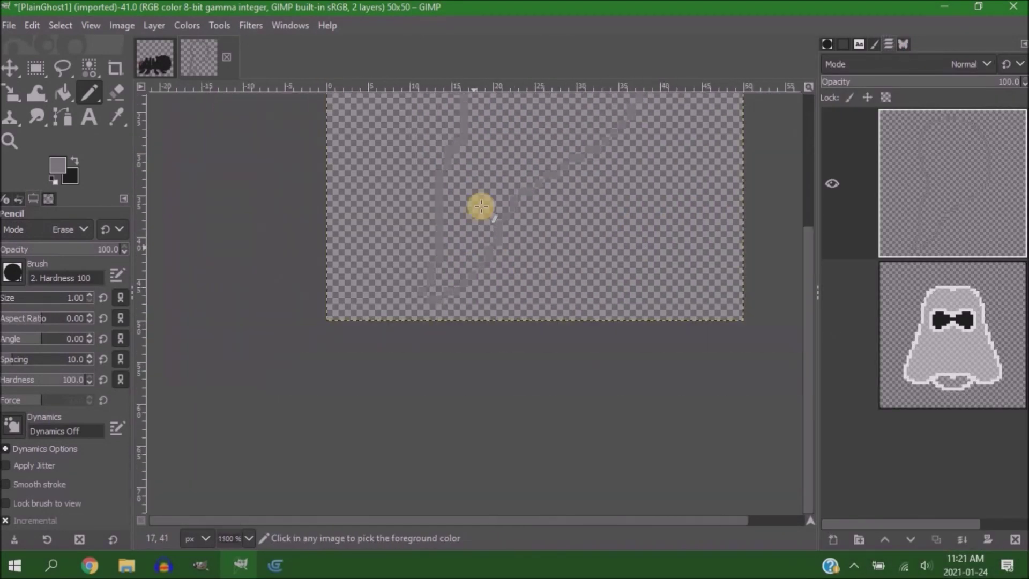
{"action": "scroll", "coordinate": [542, 161], "scroll_direction": "up", "scroll_amount": 2, "text": "ctrl"}
{"action": "scroll", "coordinate": [602, 211], "scroll_direction": "down", "scroll_amount": 3}
{"action": "scroll", "coordinate": [494, 271], "scroll_direction": "up", "scroll_amount": 3}
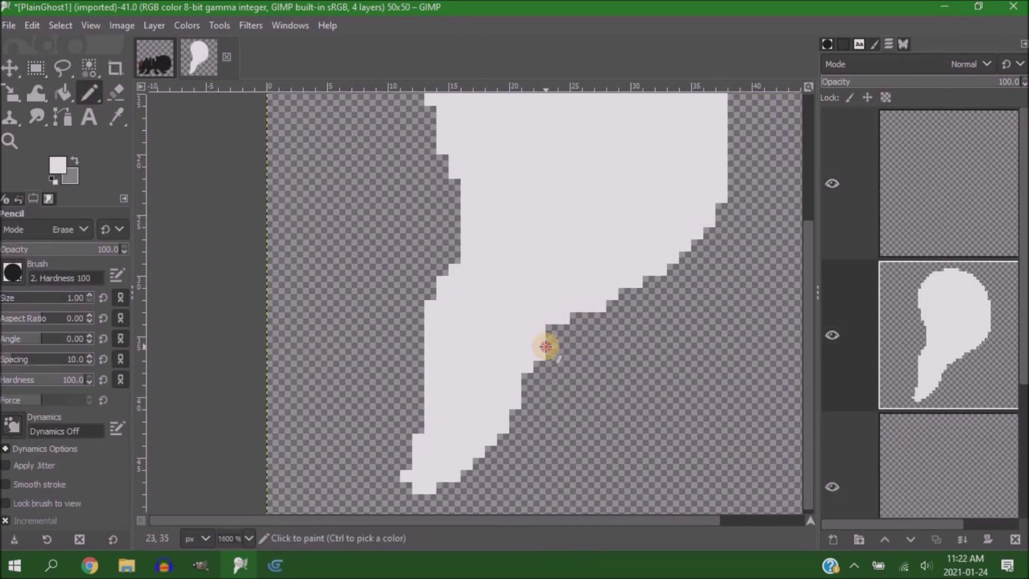
{"action": "left_click", "coordinate": [67, 229]}
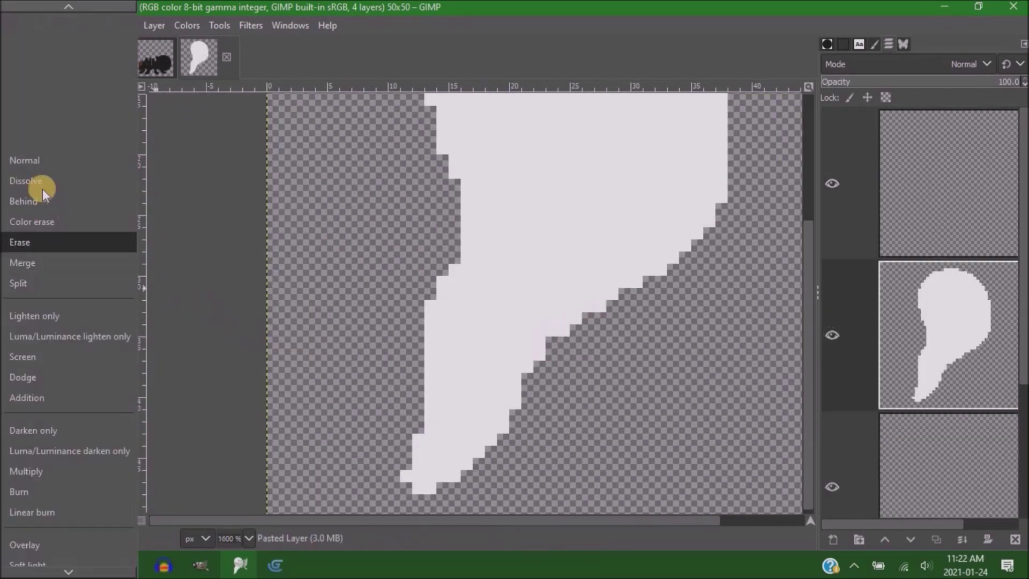
{"action": "left_click", "coordinate": [32, 154]}
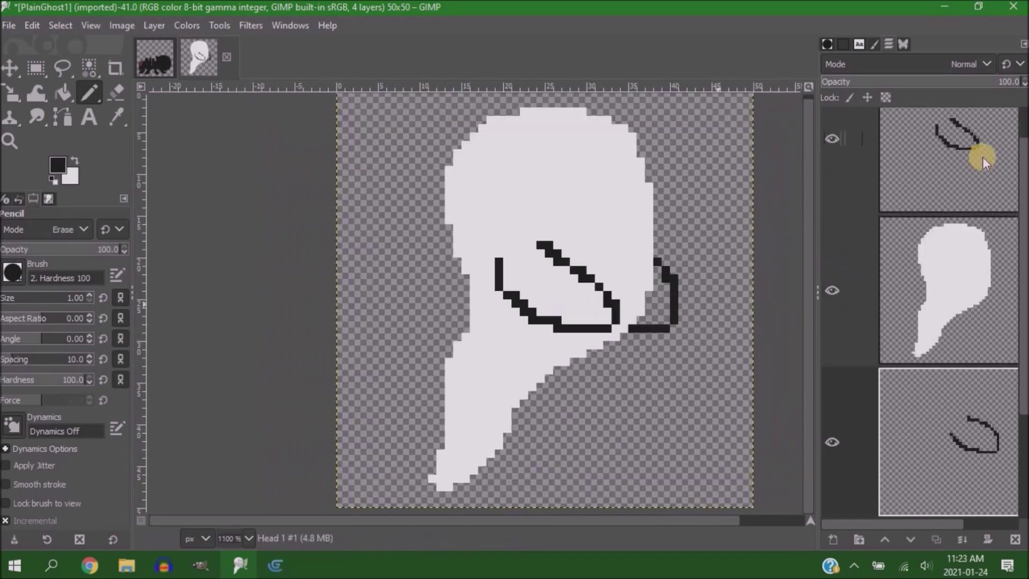
{"action": "scroll", "coordinate": [460, 264], "scroll_direction": "up", "scroll_amount": 2, "text": "ctrl"}
{"action": "scroll", "coordinate": [584, 252], "scroll_direction": "up", "scroll_amount": 1}
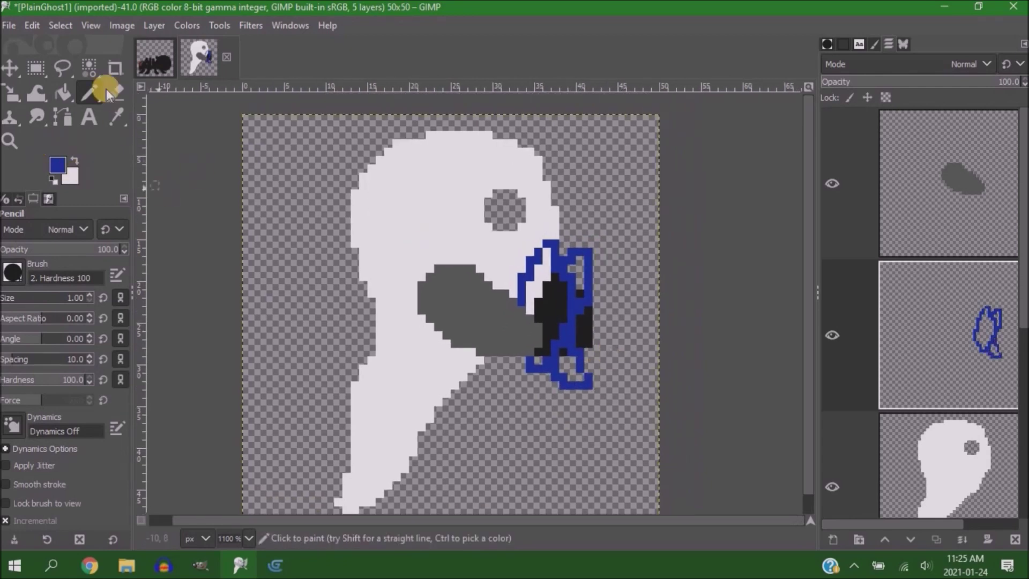
- Bucket-fill the crystal outline blue and its interior teal using palette colours
{"action": "key", "text": "shift+b"}
{"action": "left_click", "coordinate": [548, 328]}
{"action": "left_click", "coordinate": [259, 56]}
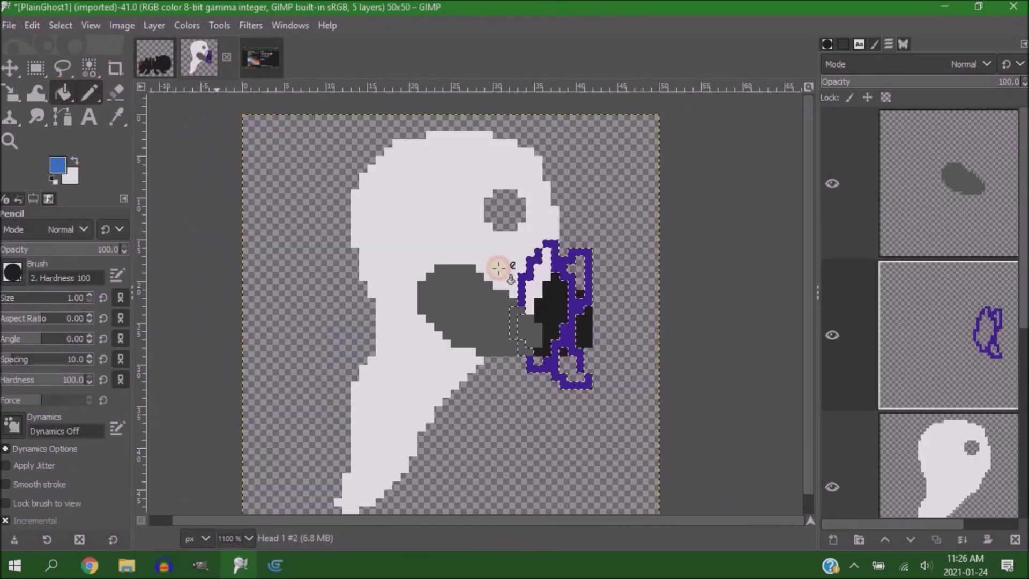
{"action": "left_click", "coordinate": [577, 370]}
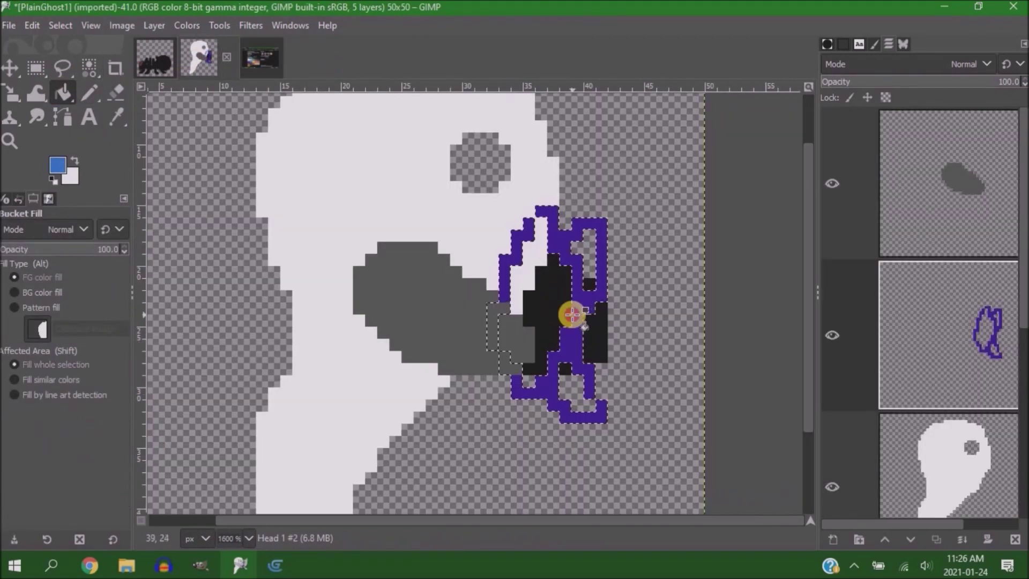
{"action": "left_click", "coordinate": [564, 310]}
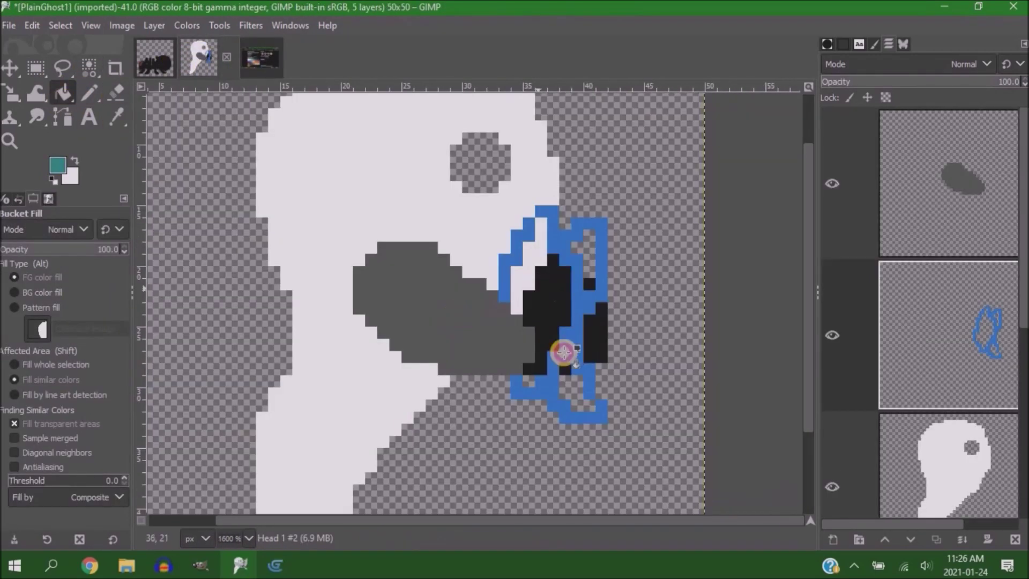
{"action": "left_click", "coordinate": [561, 349]}
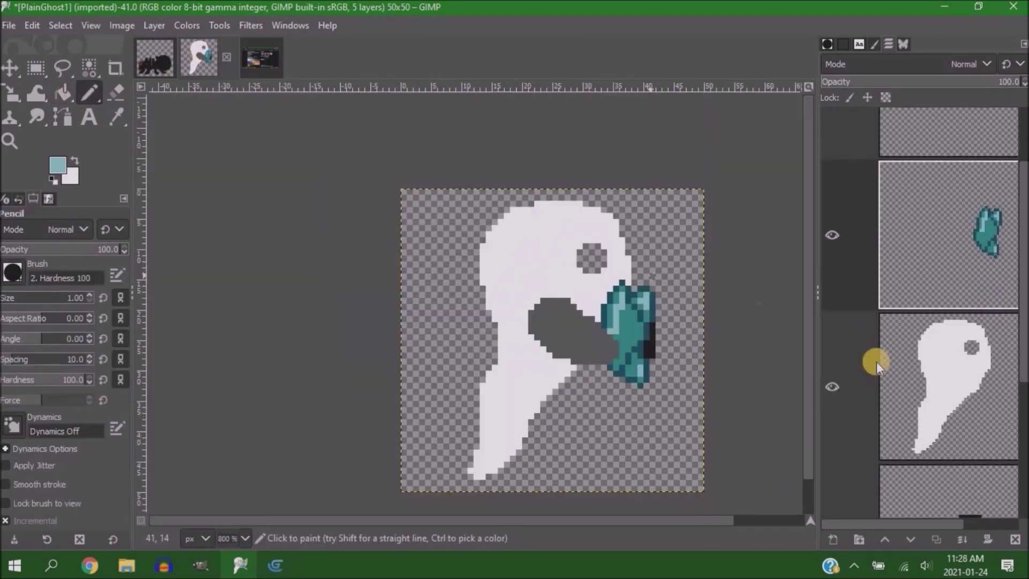
- On the ghost body layer, fill the mouth interior with light grey
{"action": "left_click", "coordinate": [875, 361]}
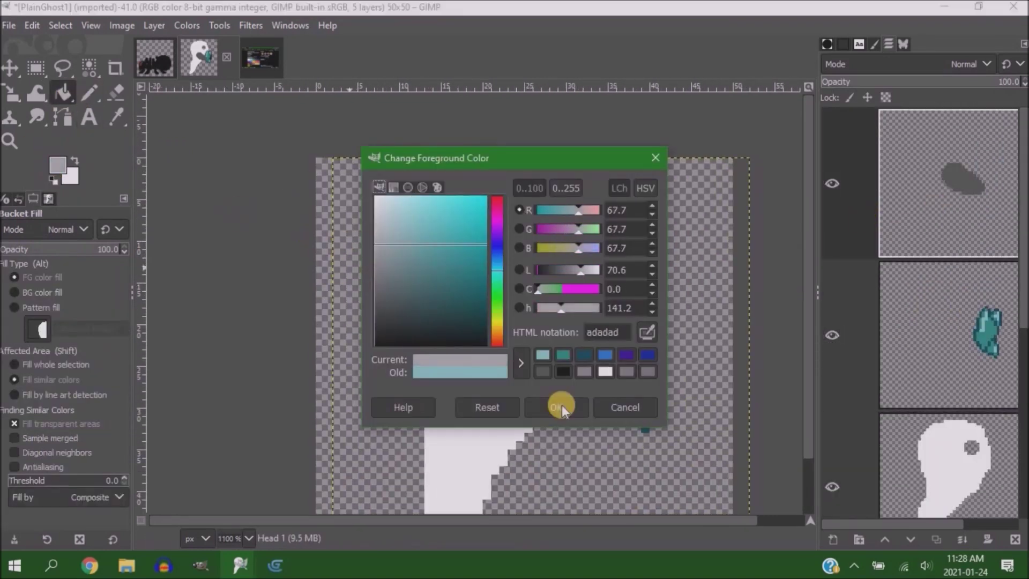
{"action": "left_click", "coordinate": [372, 223]}
{"action": "left_click", "coordinate": [561, 404]}
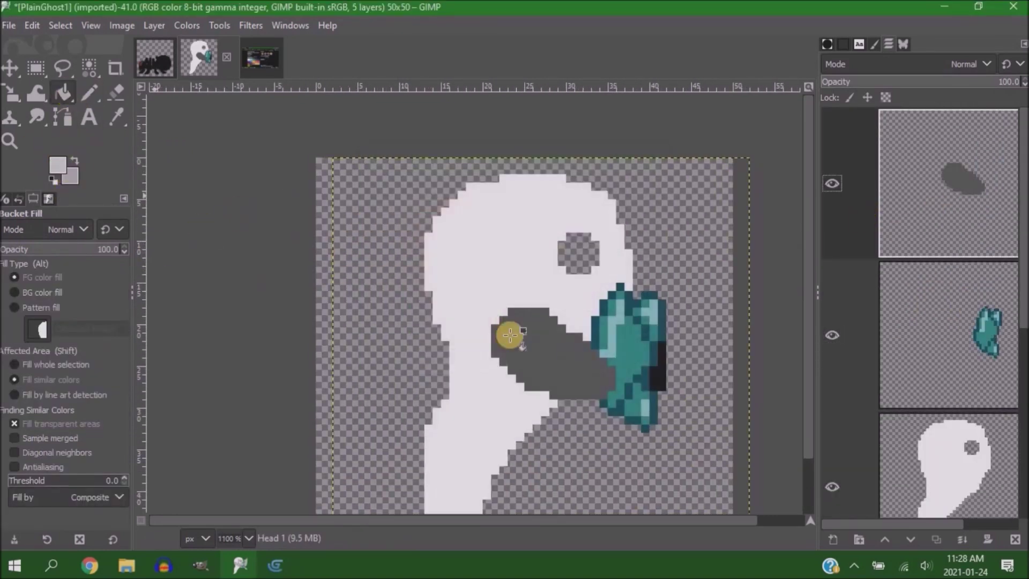
{"action": "left_click", "coordinate": [510, 335]}
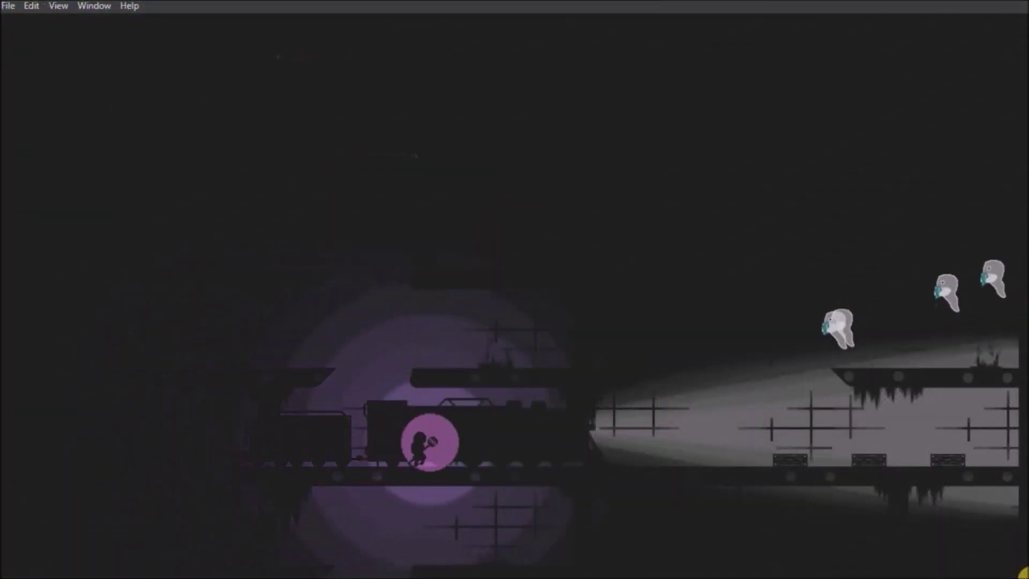
- Walk the player right, back left, then right again along the train below the ghosts
{"action": "key", "text": "Right"}
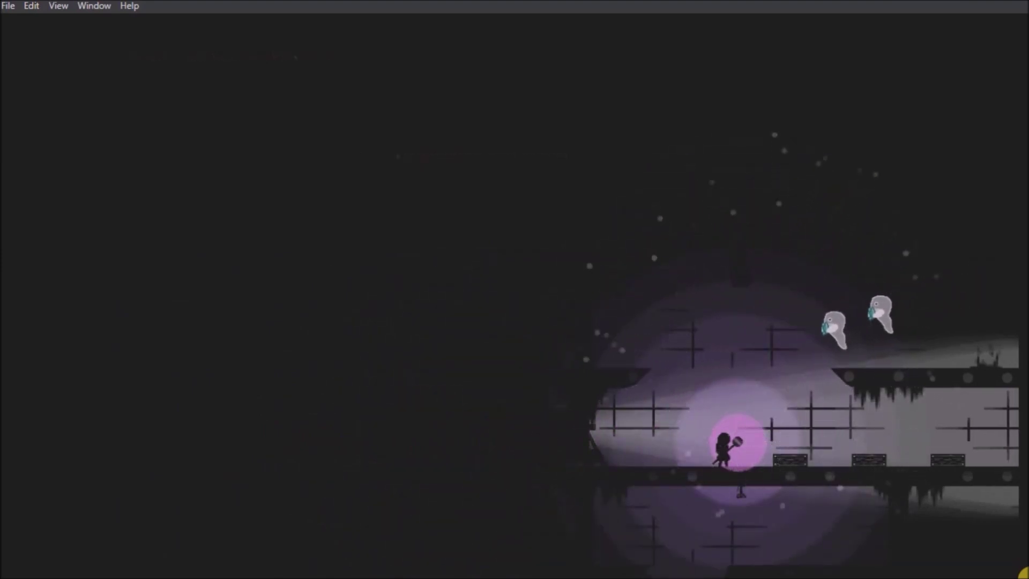
{"action": "key", "text": "Left"}
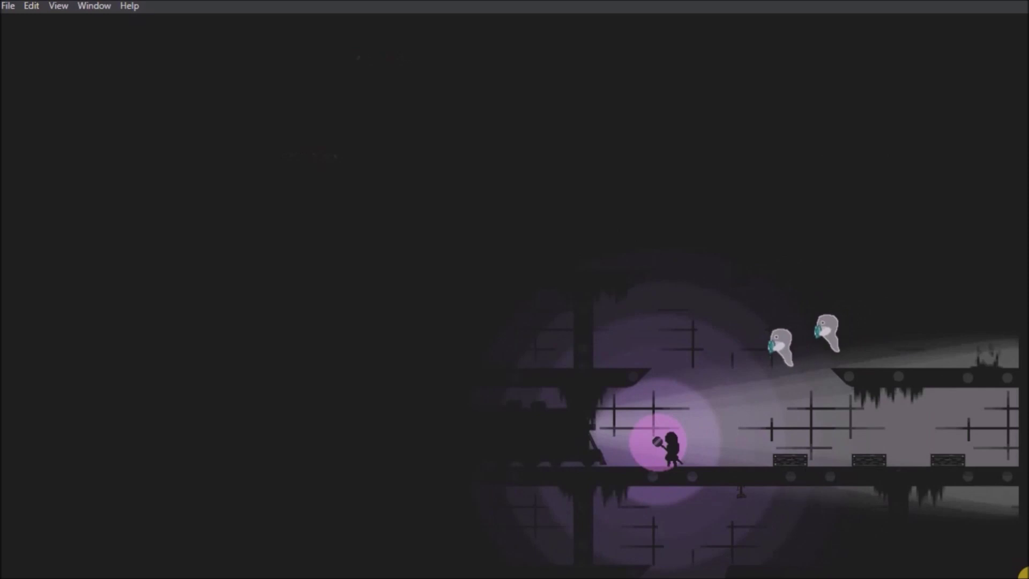
{"action": "key", "text": "Right"}
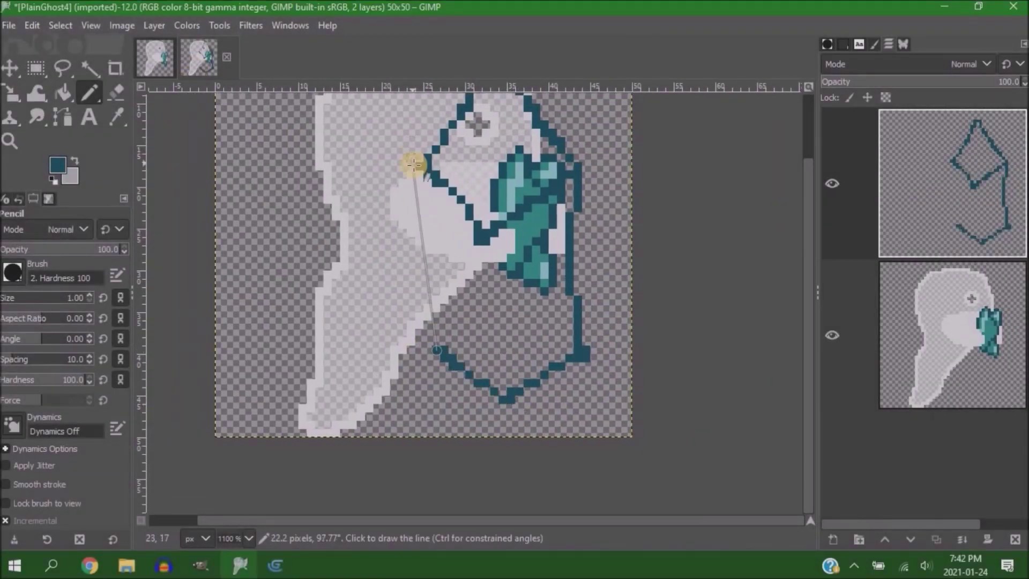
- Draw a straight crystal outline edge, hide the ghost layer, and make the crystal layer active
{"action": "left_click", "coordinate": [413, 164]}
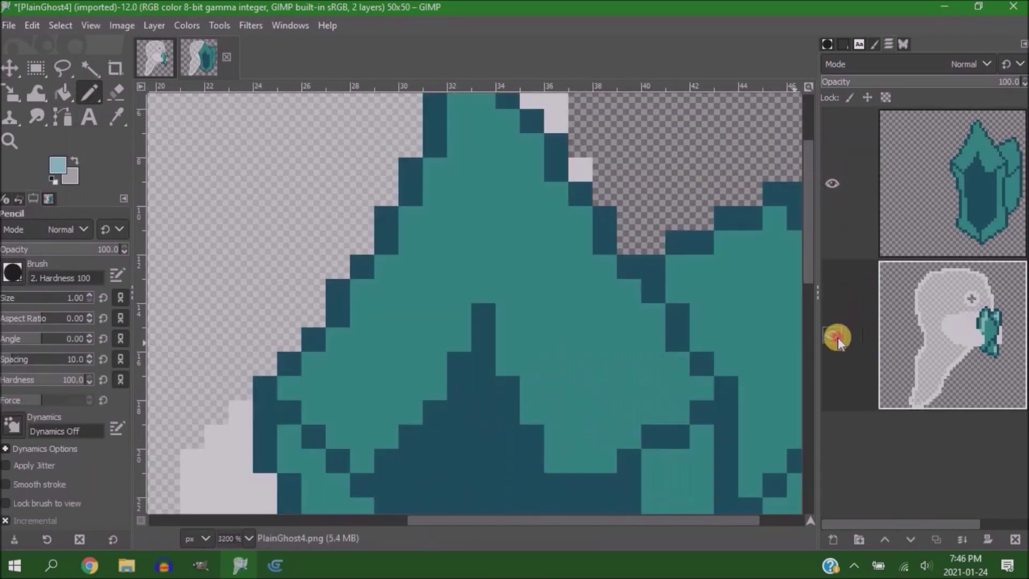
{"action": "left_click", "coordinate": [833, 337]}
{"action": "key", "text": "Page_Up"}
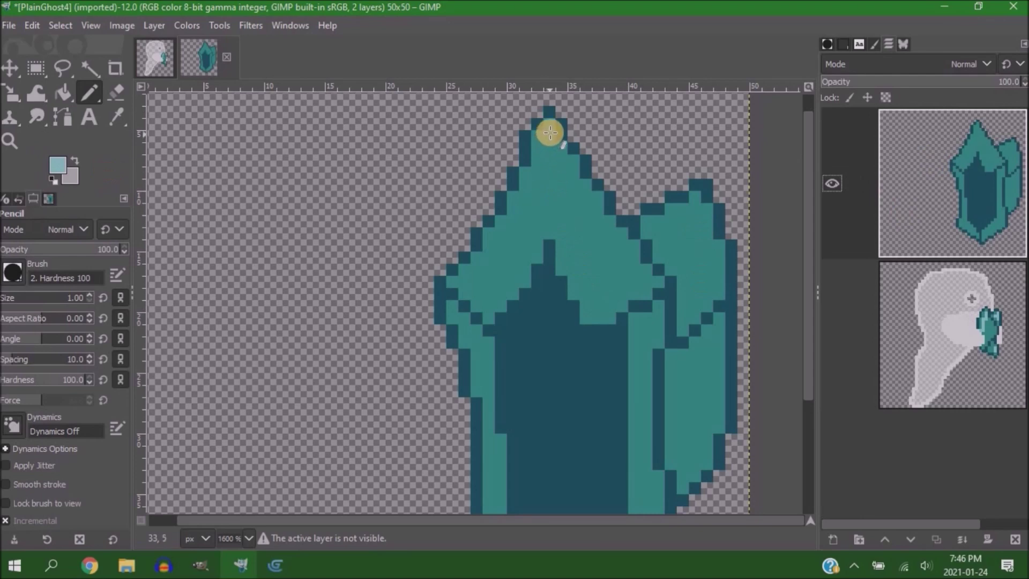
- Paint light-blue highlight facets on the crystal and fill and touch up its teal areas
{"action": "left_click_drag", "start_coordinate": [574, 160], "coordinate": [489, 264]}
{"action": "key", "text": "shift+b"}
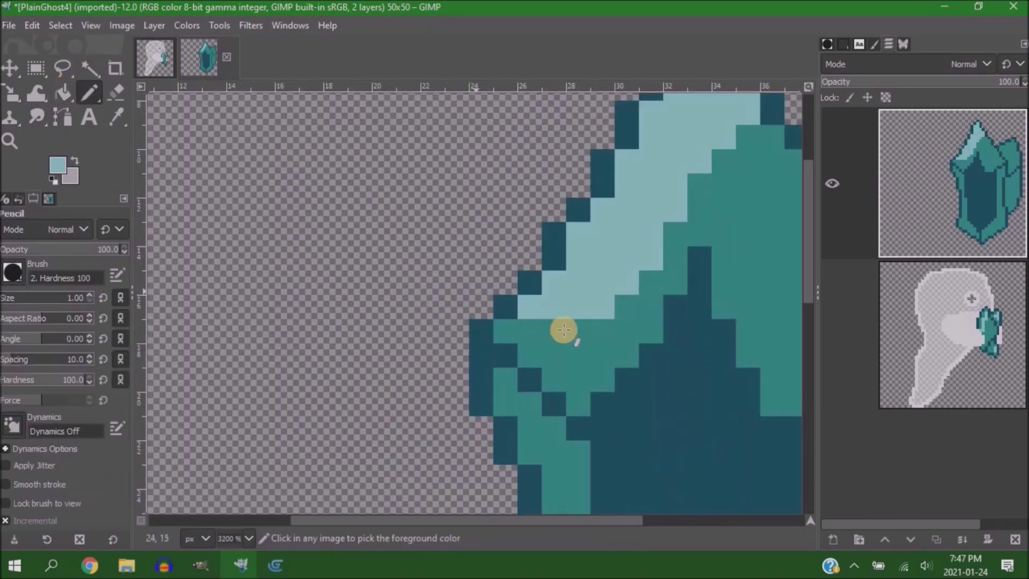
{"action": "mouse_move", "coordinate": [558, 329]}
{"action": "left_mouse_down"}
{"action": "mouse_move", "coordinate": [581, 383]}
{"action": "mouse_move", "coordinate": [626, 355]}
{"action": "left_mouse_up"}
{"action": "middle_click_drag", "start_coordinate": [671, 361], "coordinate": [590, 292]}
{"action": "left_click", "coordinate": [563, 310], "text": "ctrl"}
{"action": "left_click", "coordinate": [546, 310]}
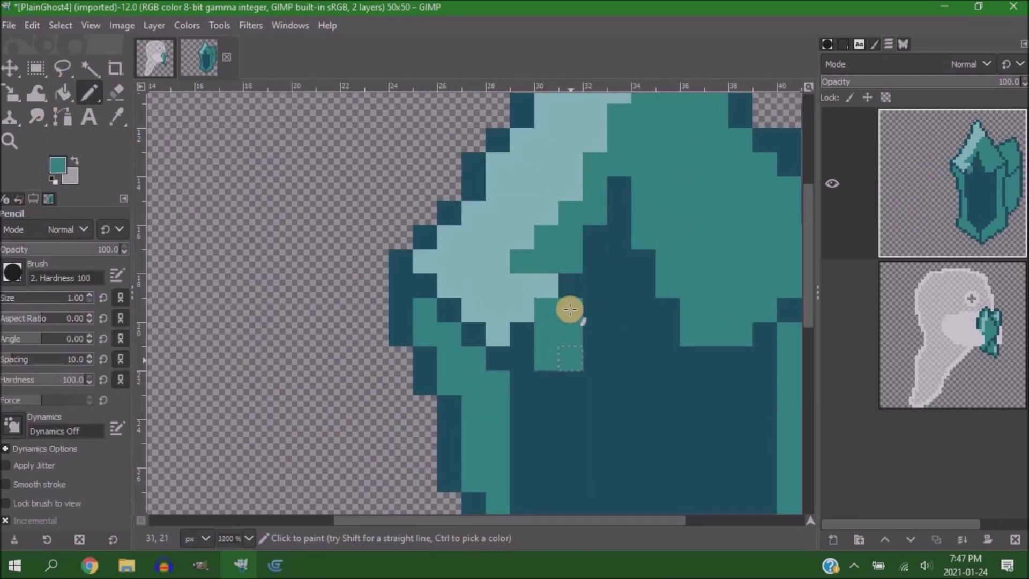
{"action": "scroll", "coordinate": [590, 300], "scroll_direction": "down", "scroll_amount": 2, "text": "ctrl"}
{"action": "scroll", "coordinate": [616, 297], "scroll_direction": "up", "scroll_amount": 2, "text": "ctrl"}
{"action": "left_click", "coordinate": [591, 288]}
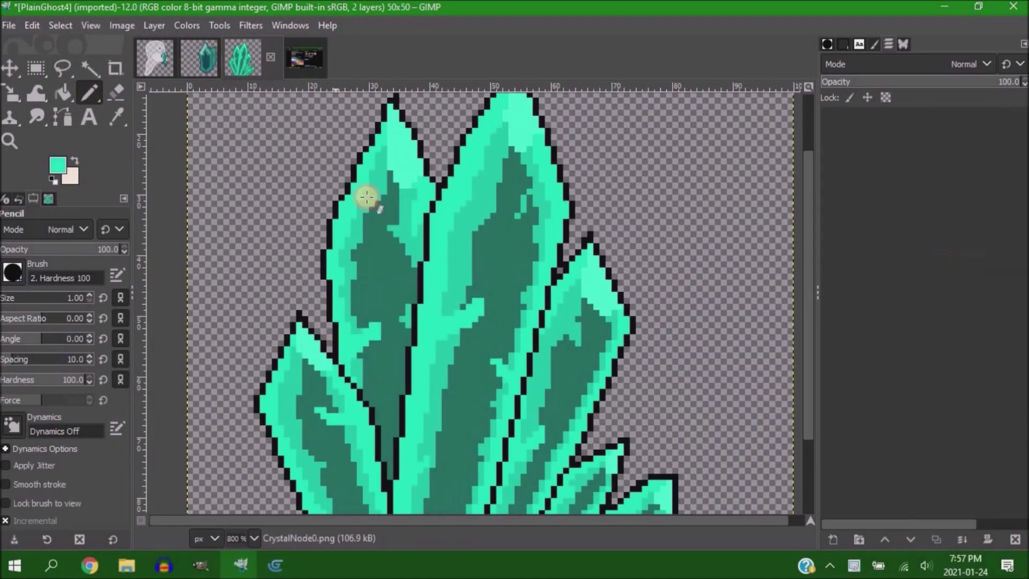
- Draw light-blue highlight lines down the crystal's sides and lower edge, then fill the tip cream
{"action": "left_click", "coordinate": [542, 392], "text": "shift"}
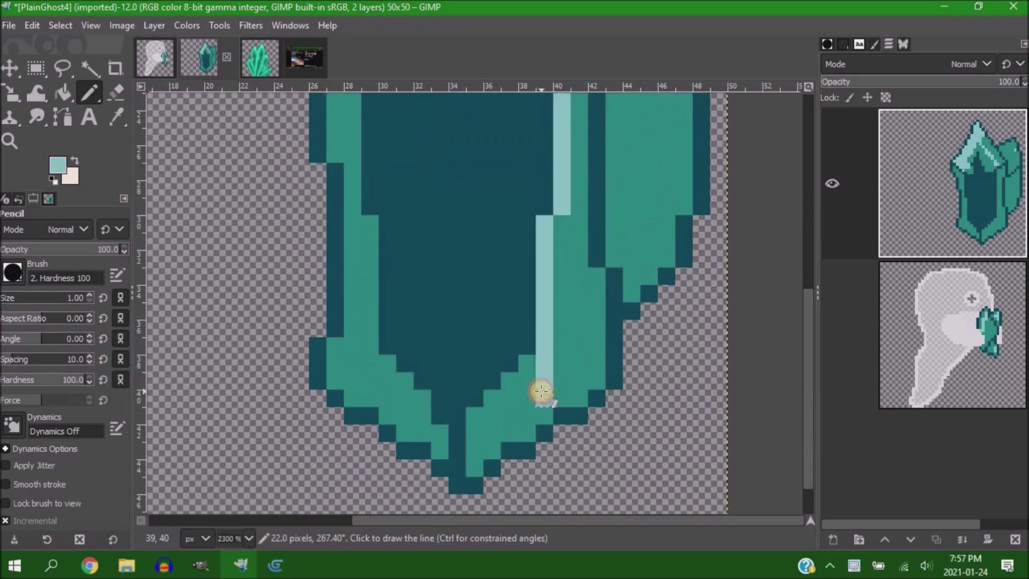
{"action": "left_click", "coordinate": [365, 373], "text": "shift"}
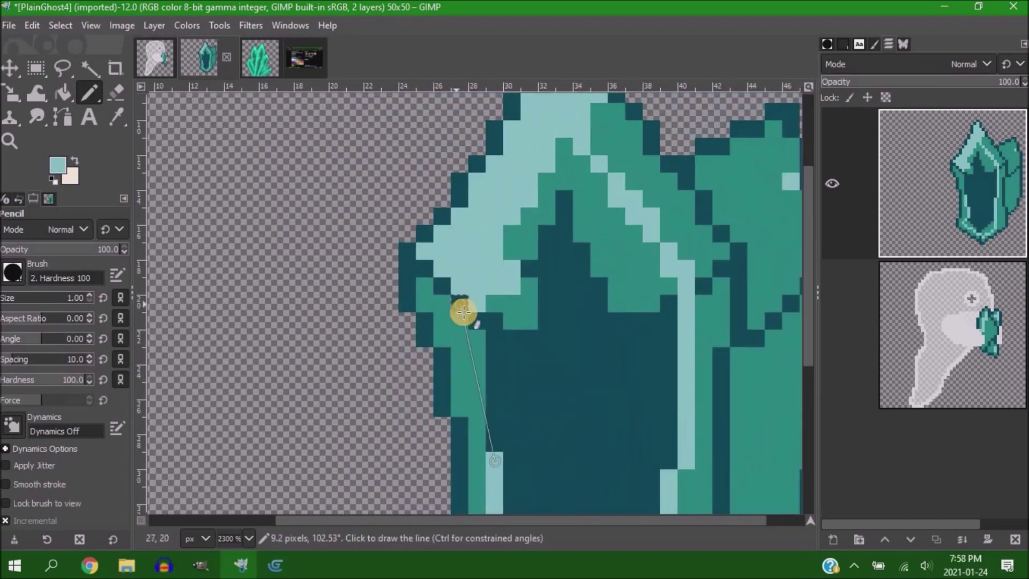
{"action": "left_click", "coordinate": [501, 361], "text": "shift"}
{"action": "left_click", "coordinate": [477, 304], "text": "shift"}
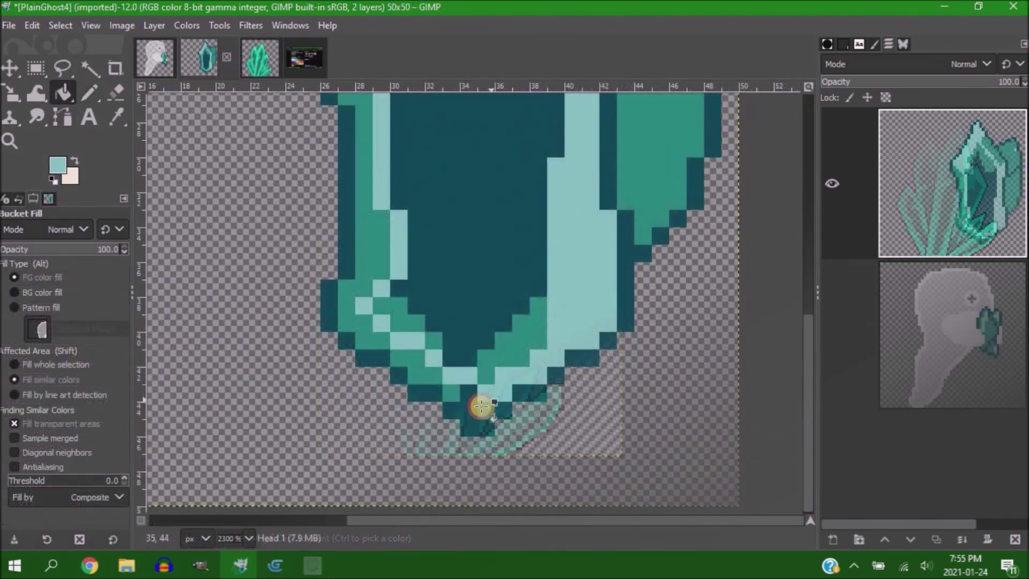
{"action": "key", "text": "shift+b"}
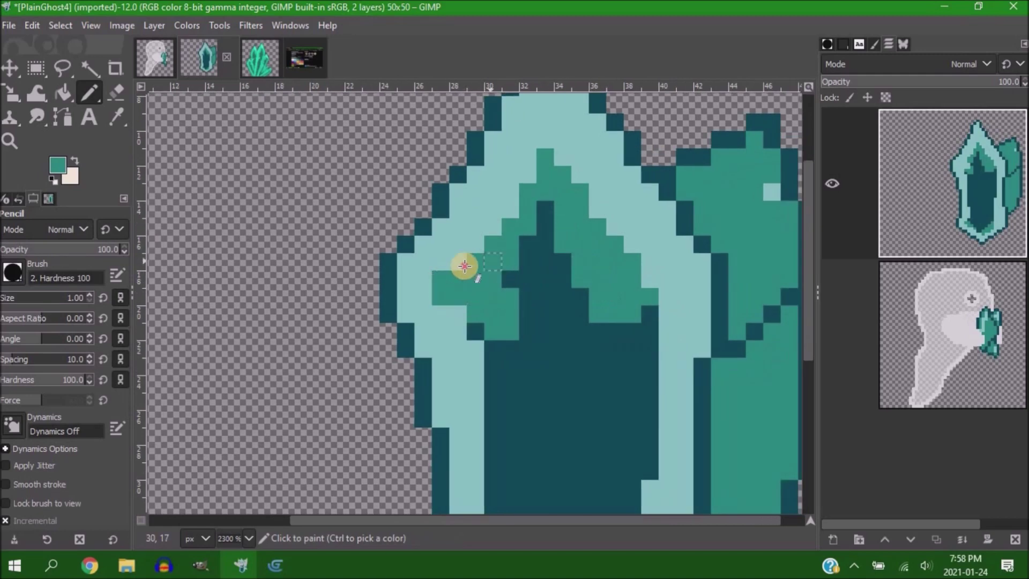
{"action": "scroll", "coordinate": [535, 196], "scroll_direction": "up", "scroll_amount": 3}
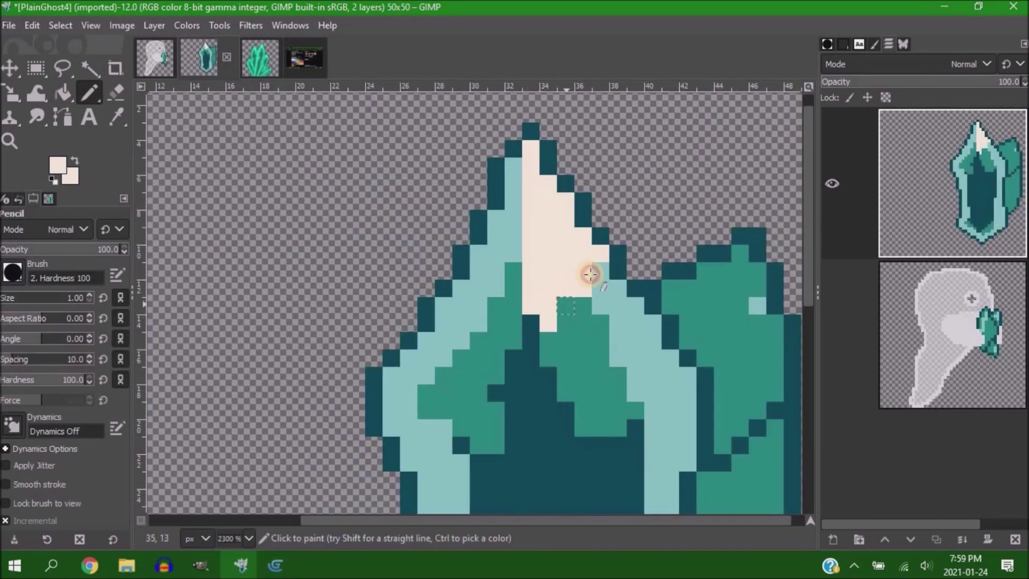
{"action": "scroll", "coordinate": [590, 271], "scroll_direction": "down", "scroll_amount": 2, "text": "ctrl"}
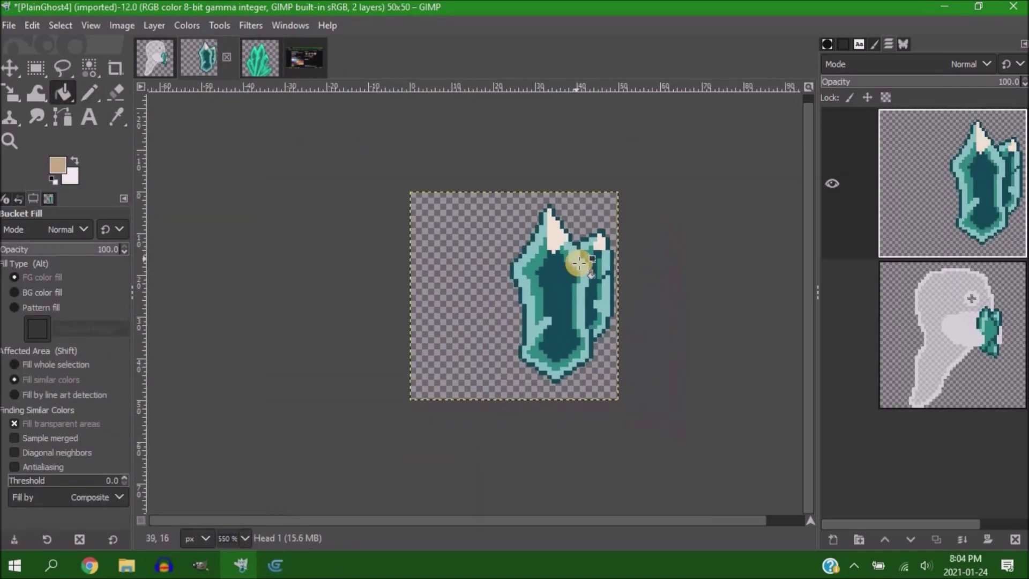
- Pick a darker teal paint colour and return to the single-pixel Pencil
{"action": "scroll", "coordinate": [579, 263], "scroll_direction": "up", "scroll_amount": 2, "text": "ctrl"}
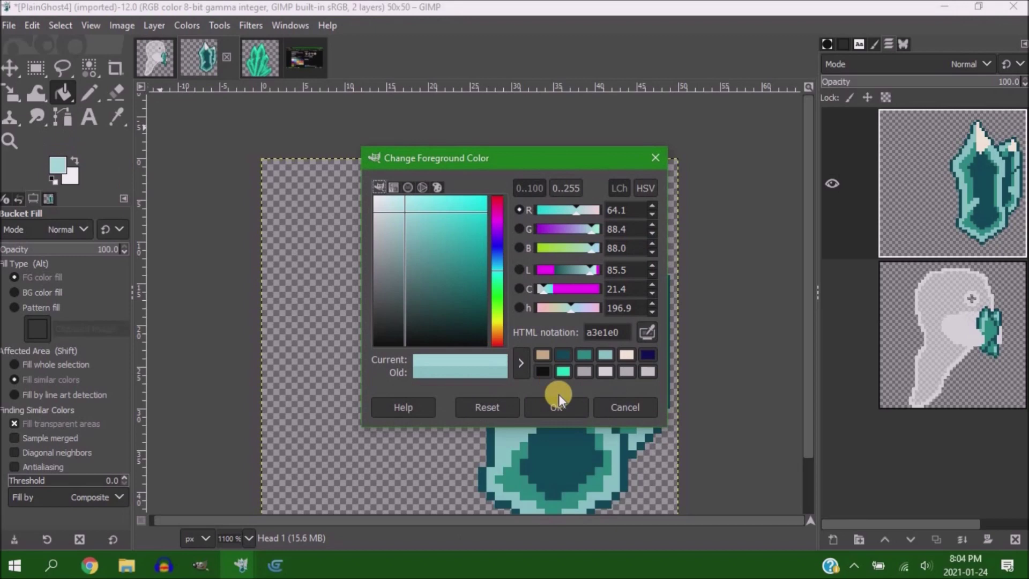
{"action": "left_click", "coordinate": [559, 396]}
{"action": "left_click", "coordinate": [666, 350]}
{"action": "scroll", "coordinate": [575, 271], "scroll_direction": "up", "scroll_amount": 1, "text": "ctrl"}
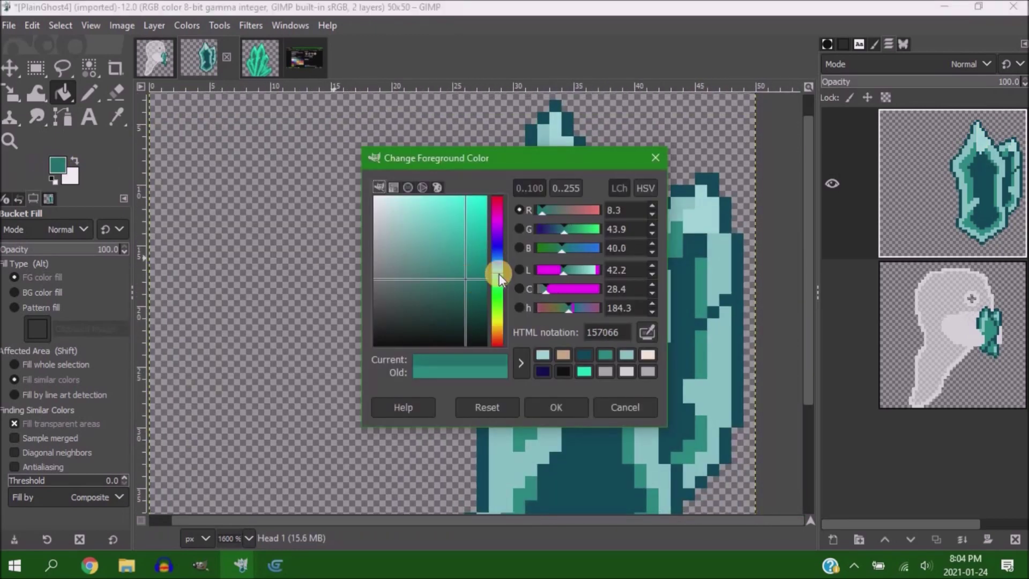
{"action": "left_click", "coordinate": [556, 407]}
{"action": "scroll", "coordinate": [611, 338], "scroll_direction": "down", "scroll_amount": 2}
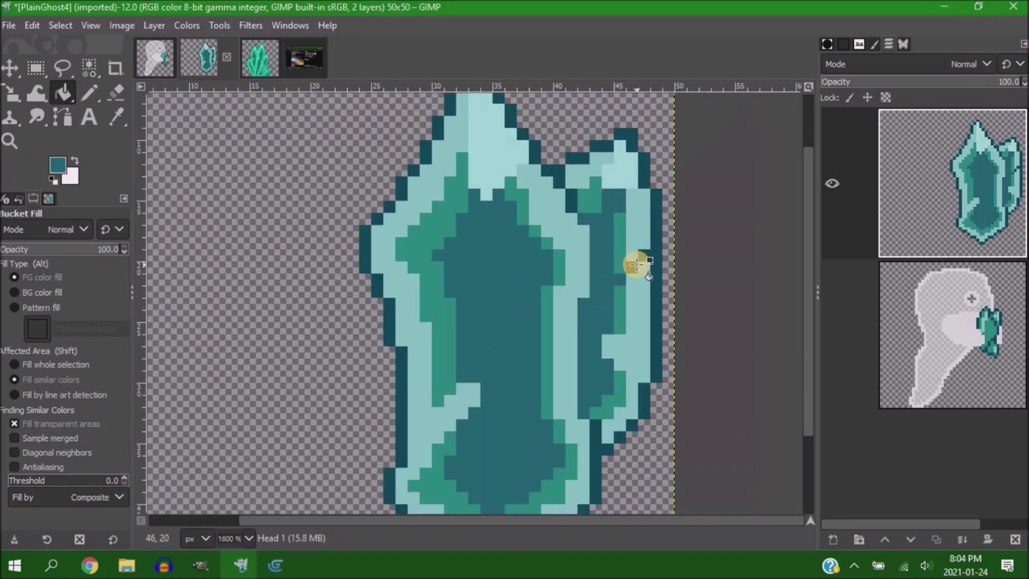
{"action": "key", "text": "n"}
{"action": "scroll", "coordinate": [573, 290], "scroll_direction": "up", "scroll_amount": 1, "text": "ctrl"}
{"action": "scroll", "coordinate": [574, 290], "scroll_direction": "down", "scroll_amount": 3, "text": "ctrl"}
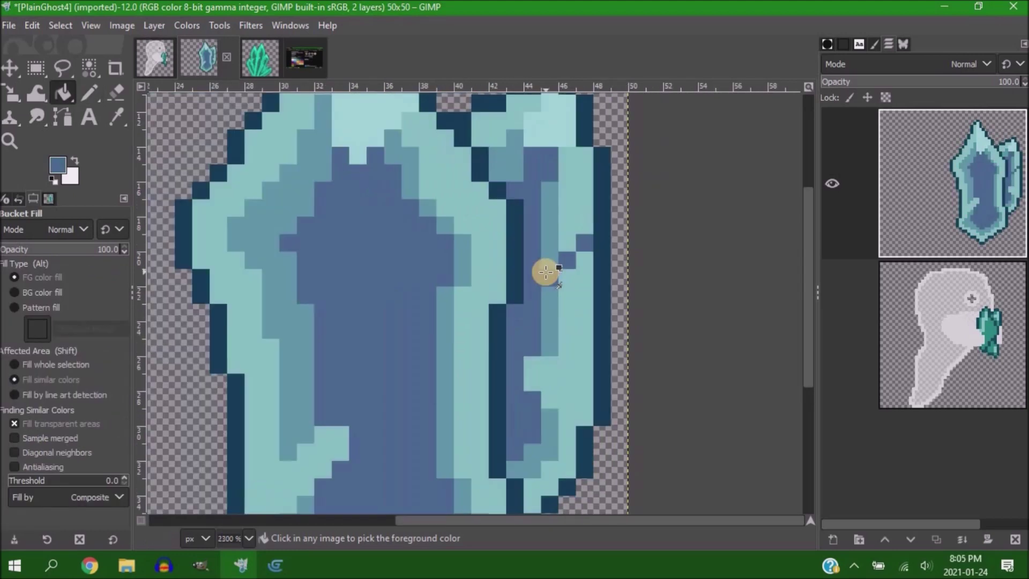
{"action": "scroll", "coordinate": [545, 268], "scroll_direction": "down", "scroll_amount": 2, "text": "ctrl"}
- Set a dark muted blue foreground and select the crystal's outline pixels by colour
{"action": "left_click", "coordinate": [59, 171]}
{"action": "left_click_drag", "start_coordinate": [437, 269], "coordinate": [494, 269]}
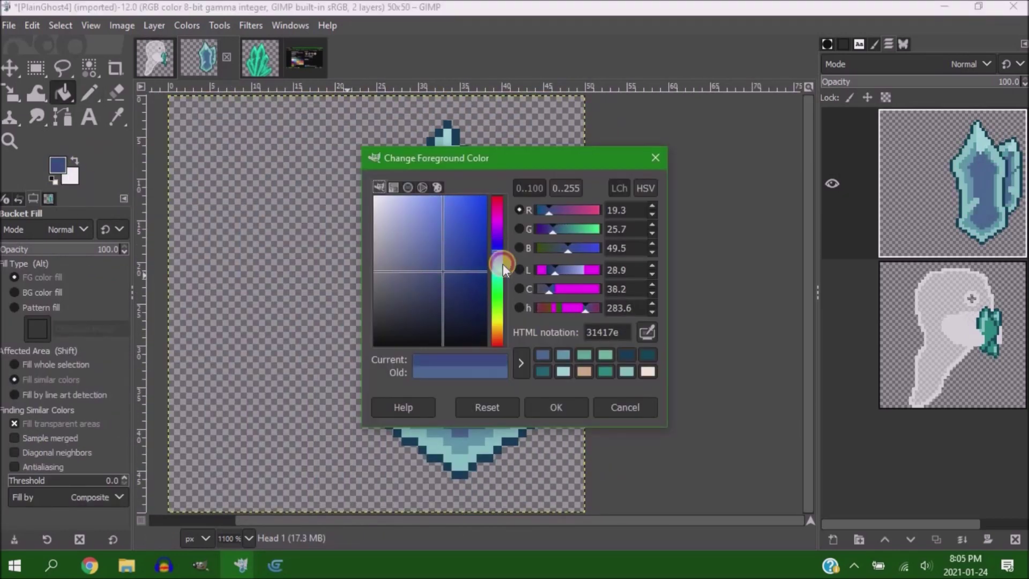
{"action": "key", "text": "Return"}
{"action": "key", "text": "shift+o"}
{"action": "left_click", "coordinate": [465, 161]}
{"action": "scroll", "coordinate": [465, 173], "scroll_direction": "up", "scroll_amount": 2, "text": "ctrl"}
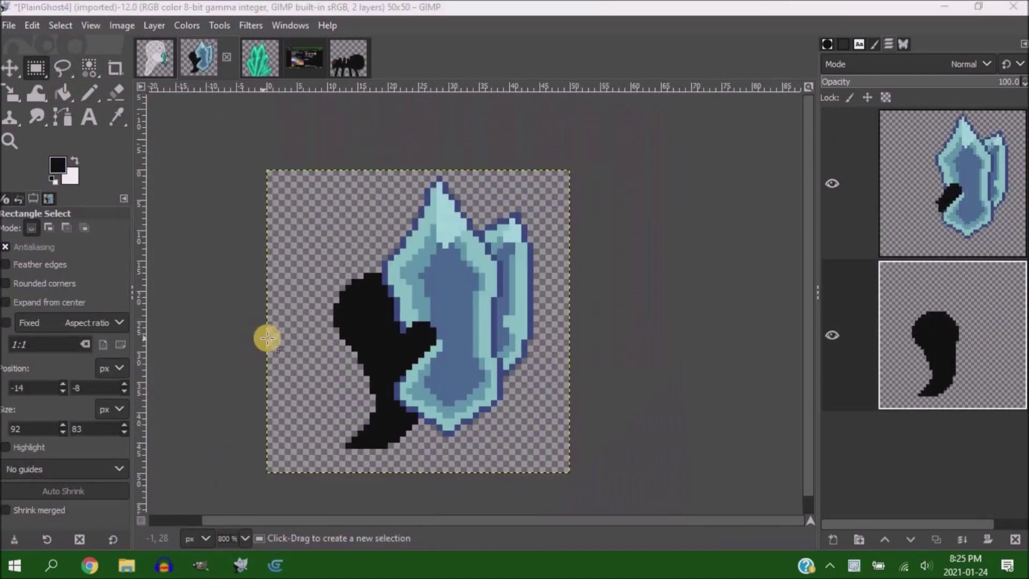
- Select the ghost silhouette layer and add black Pencil pixels under its tail
{"action": "left_click", "coordinate": [267, 338]}
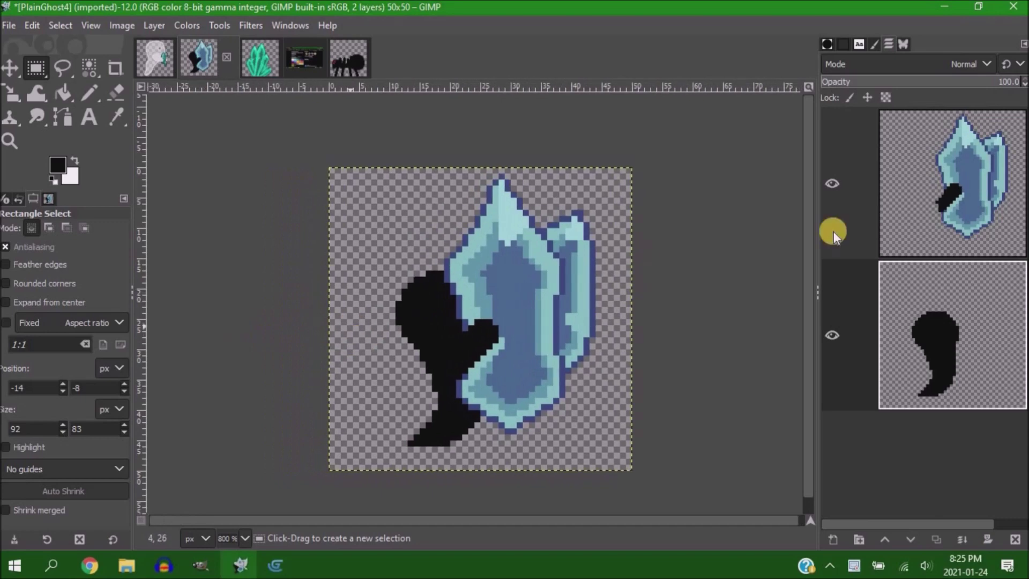
{"action": "left_click", "coordinate": [936, 204]}
{"action": "left_click", "coordinate": [89, 92]}
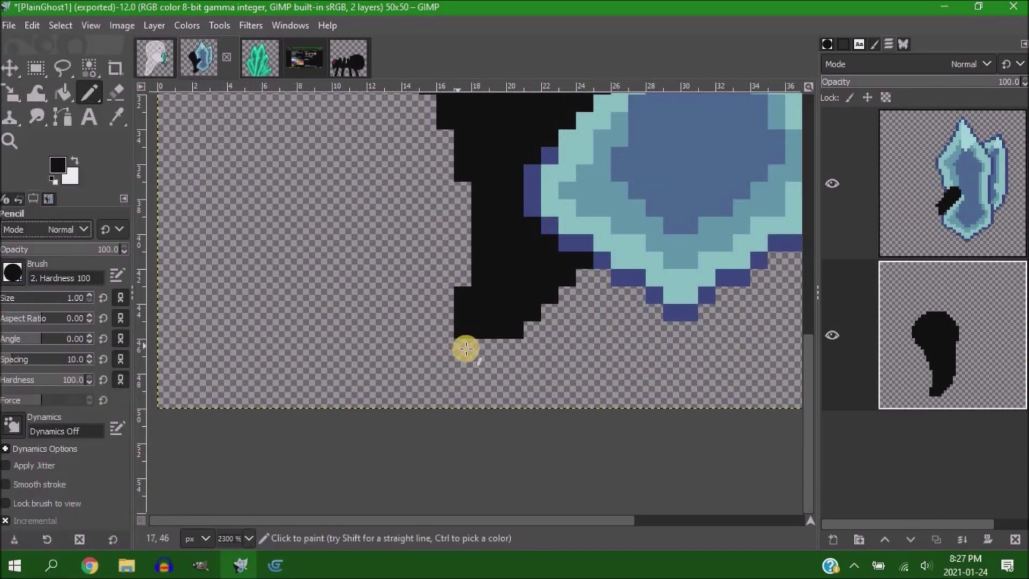
{"action": "left_click_drag", "start_coordinate": [507, 344], "coordinate": [480, 365]}
- Erase a stray tail pixel in Erase mode, then paint tip pixels back in Normal mode
{"action": "left_click", "coordinate": [80, 229]}
{"action": "left_click", "coordinate": [64, 280]}
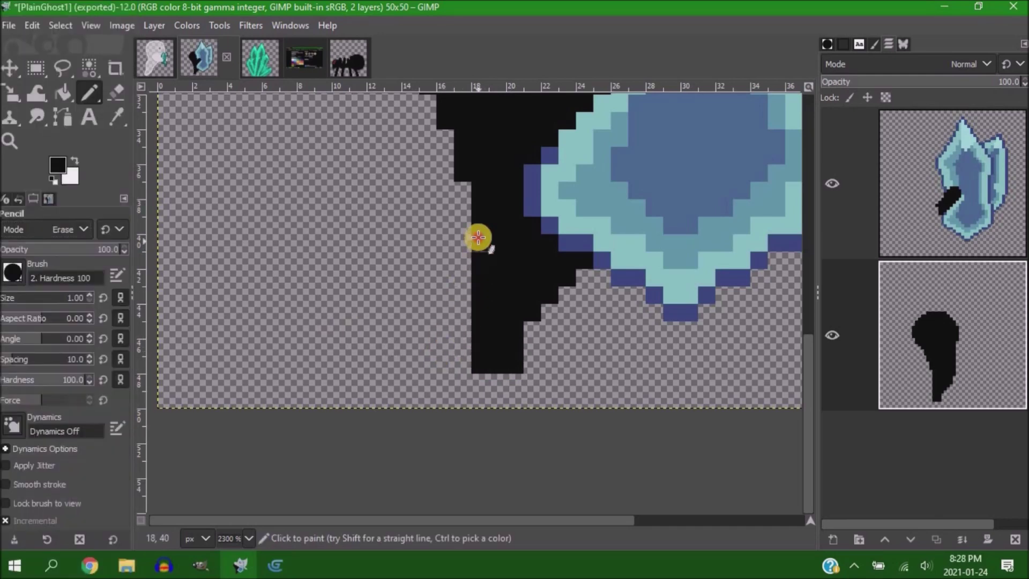
{"action": "left_click", "coordinate": [518, 362]}
{"action": "left_click", "coordinate": [80, 229]}
{"action": "left_click", "coordinate": [22, 156]}
{"action": "left_click", "coordinate": [445, 330]}
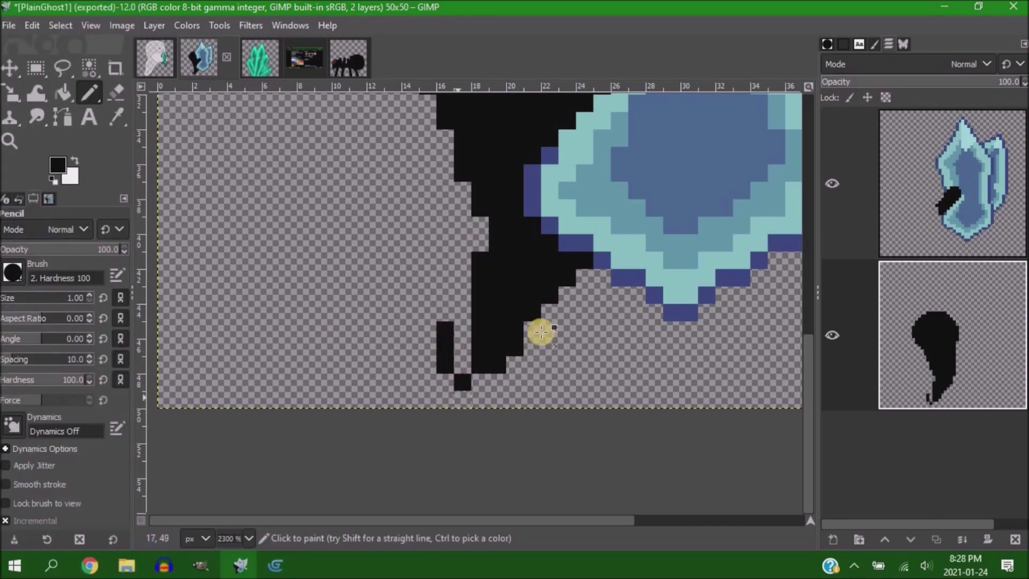
{"action": "scroll", "coordinate": [541, 332], "scroll_direction": "up", "scroll_amount": 1}
{"action": "left_click_drag", "start_coordinate": [478, 392], "coordinate": [438, 399]}
{"action": "scroll", "coordinate": [503, 360], "scroll_direction": "up", "scroll_amount": 1}
{"action": "scroll", "coordinate": [556, 388], "scroll_direction": "left", "scroll_amount": 1}
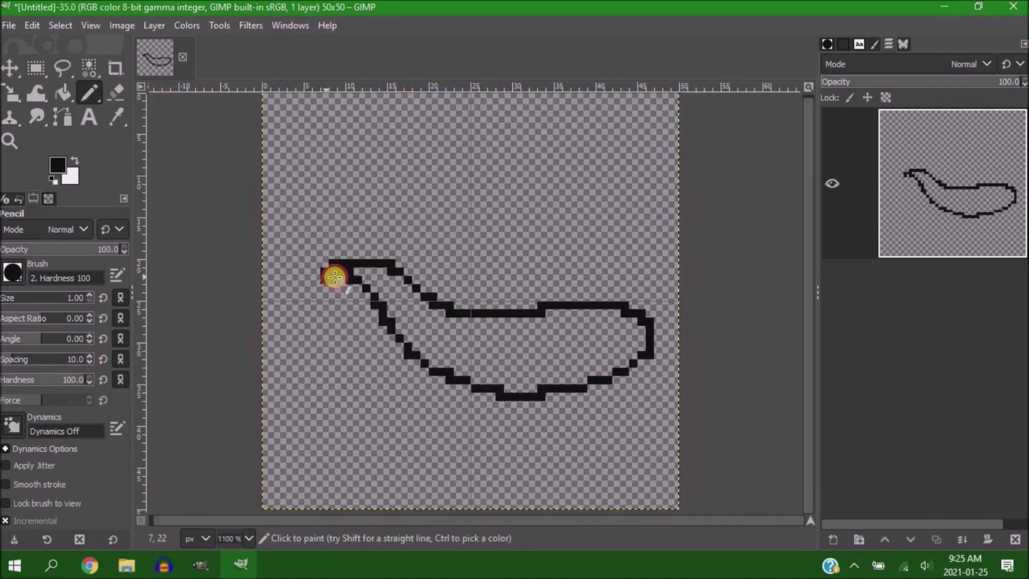
- Bucket-fill the closed eel body outline solid black
{"action": "key", "text": "shift+b"}
{"action": "left_click", "coordinate": [464, 329]}
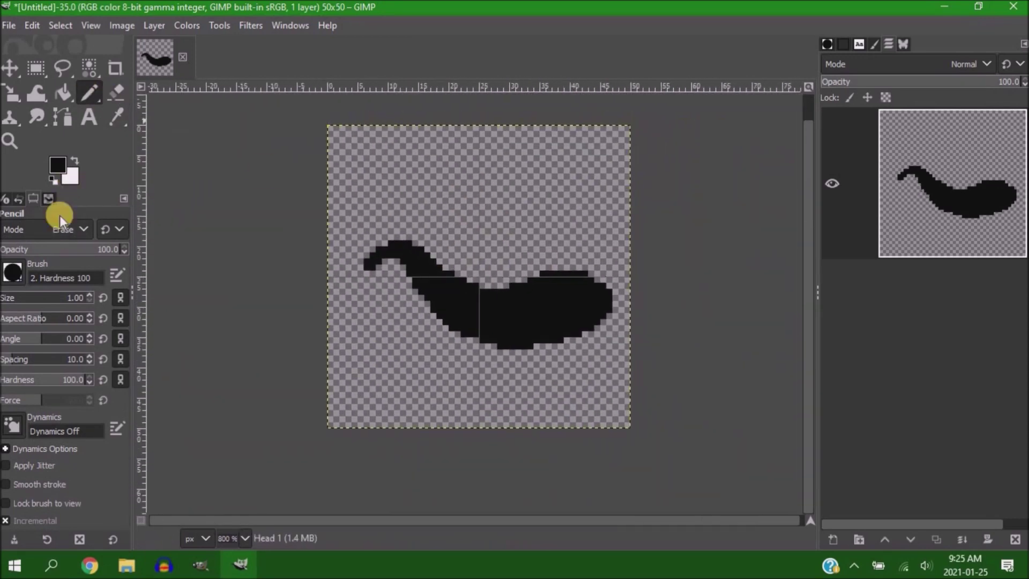
{"action": "left_click", "coordinate": [8, 26]}
{"action": "left_click", "coordinate": [5, 27]}
{"action": "left_click", "coordinate": [56, 164]}
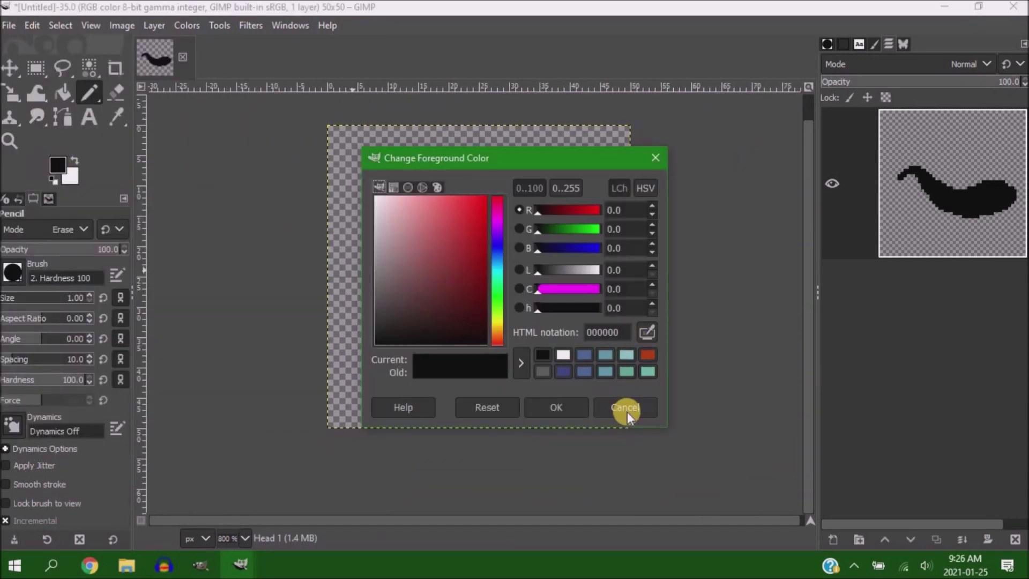
{"action": "left_click", "coordinate": [625, 408]}
- Open the palette reference image, sample its yellow-green, and paint a pixel at the stalk tip
{"action": "left_click", "coordinate": [9, 25]}
{"action": "left_click", "coordinate": [32, 76]}
{"action": "left_click", "coordinate": [306, 67]}
{"action": "double_click", "coordinate": [379, 375]}
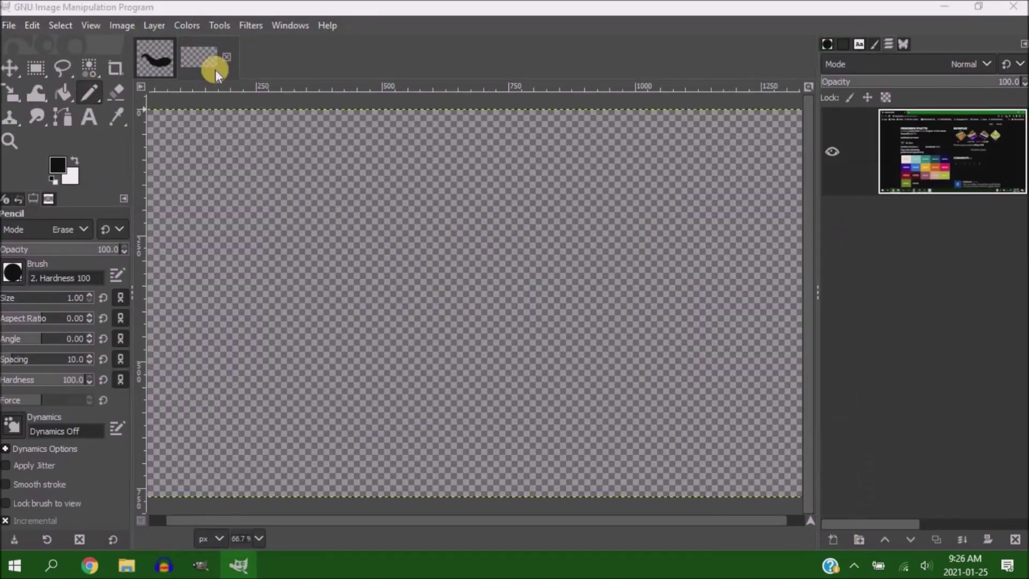
{"action": "left_click", "coordinate": [501, 357], "text": "ctrl"}
{"action": "key", "text": "alt+1"}
{"action": "scroll", "coordinate": [280, 287], "scroll_direction": "up", "scroll_amount": 3, "text": "ctrl"}
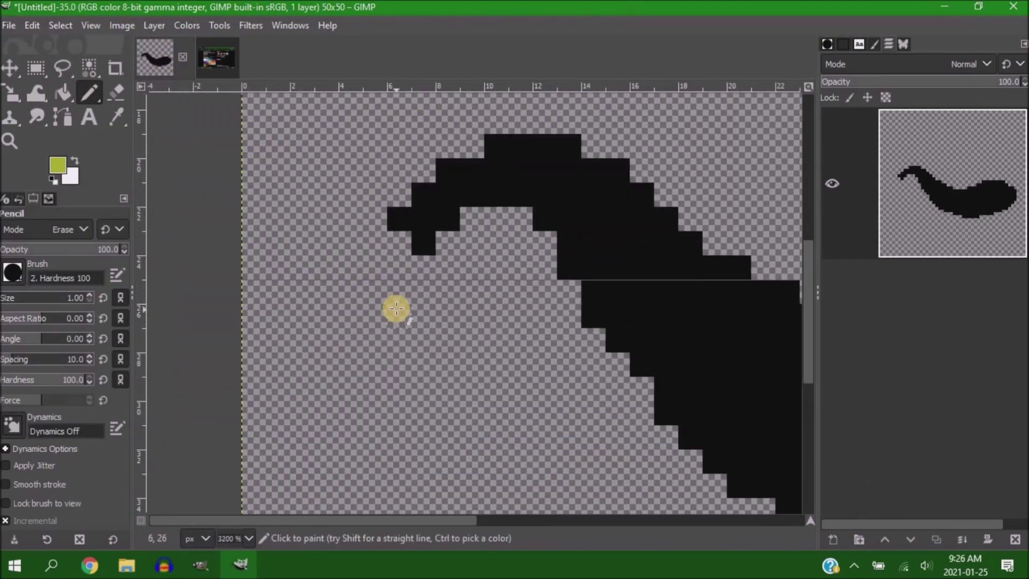
{"action": "left_click", "coordinate": [398, 243]}
- Lower paint opacity to about half for a translucent glow pixel, undoing the stray eel pixel
{"action": "left_click", "coordinate": [63, 249]}
{"action": "left_click", "coordinate": [399, 219]}
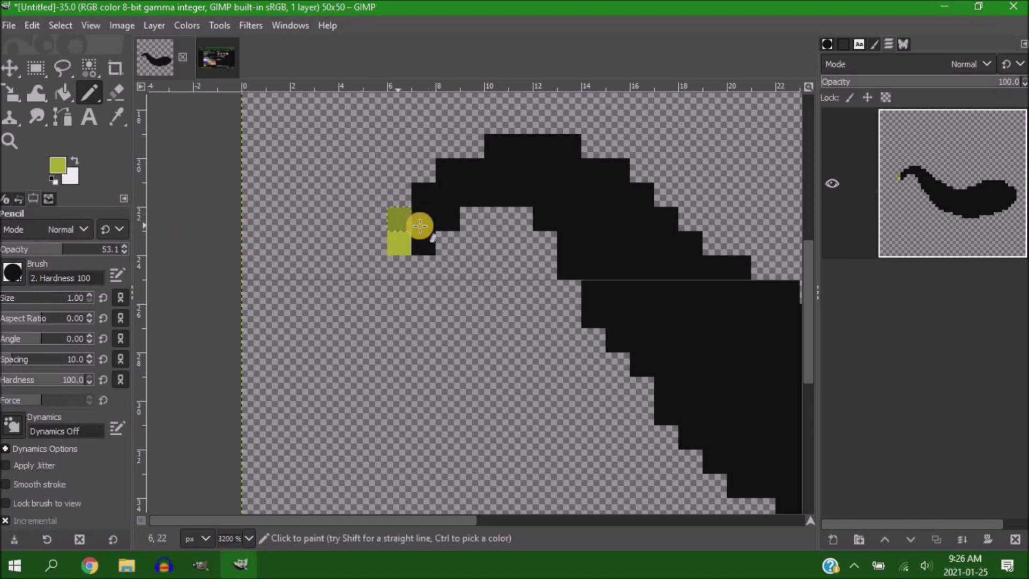
{"action": "scroll", "coordinate": [515, 282], "scroll_direction": "down", "scroll_amount": 3, "text": "ctrl"}
{"action": "scroll", "coordinate": [336, 248], "scroll_direction": "up", "scroll_amount": 4, "text": "ctrl"}
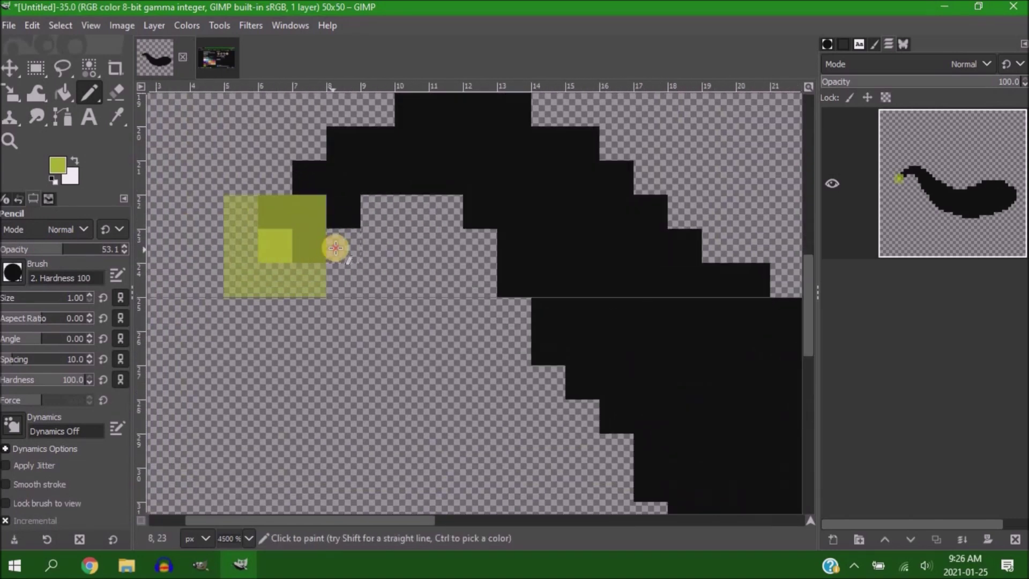
{"action": "scroll", "coordinate": [495, 227], "scroll_direction": "down", "scroll_amount": 4, "text": "ctrl"}
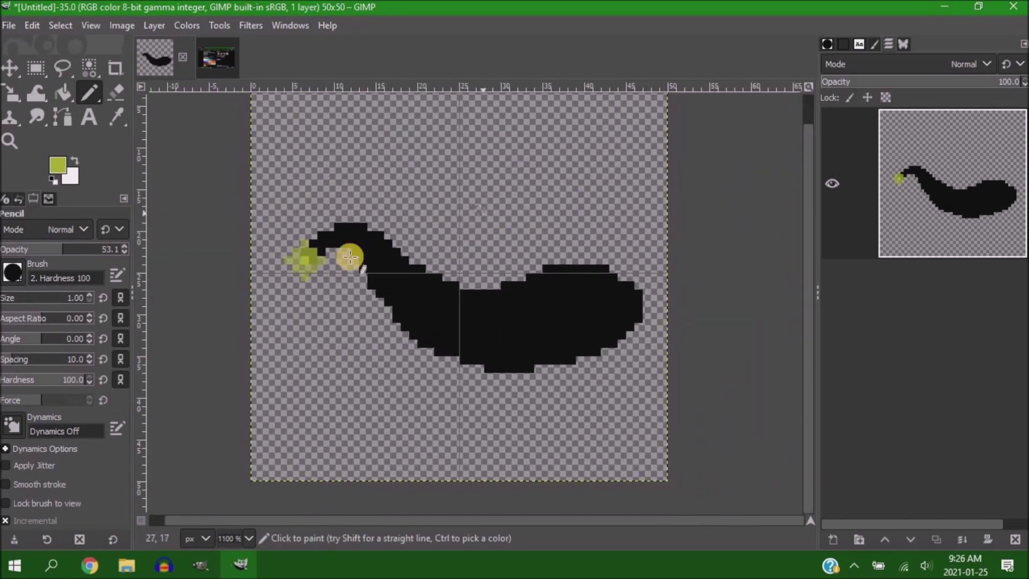
{"action": "scroll", "coordinate": [346, 253], "scroll_direction": "up", "scroll_amount": 3, "text": "ctrl"}
{"action": "key", "text": "ctrl+z"}
- Add a new empty layer to hold the lure
{"action": "left_click", "coordinate": [153, 25]}
{"action": "left_click", "coordinate": [166, 40]}
{"action": "key", "text": "Return"}
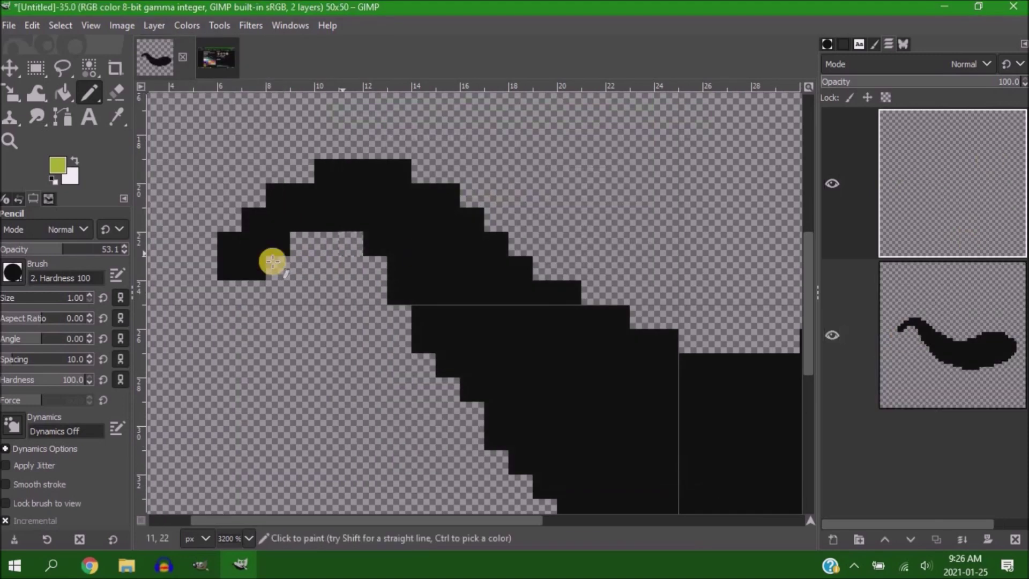
{"action": "scroll", "coordinate": [340, 257], "scroll_direction": "left", "scroll_amount": 3}
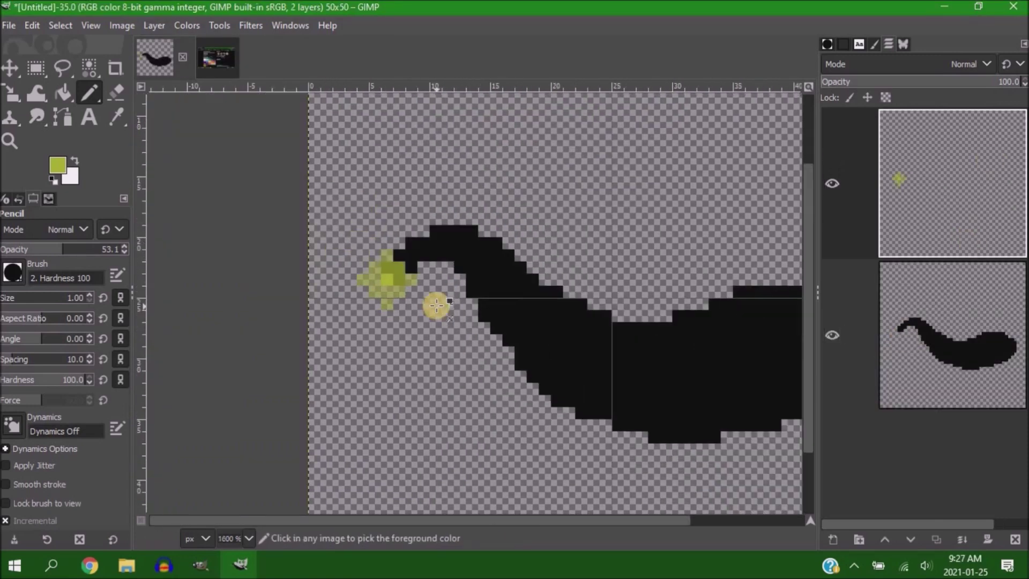
{"action": "scroll", "coordinate": [445, 303], "scroll_direction": "up", "scroll_amount": 4, "text": "ctrl"}
{"action": "scroll", "coordinate": [602, 269], "scroll_direction": "down", "scroll_amount": 7, "text": "ctrl"}
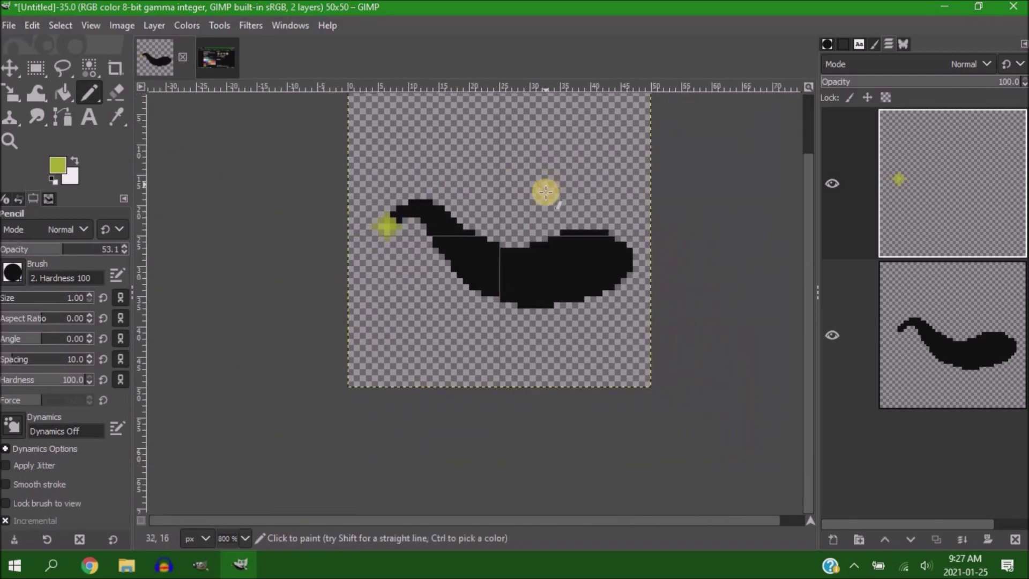
{"action": "scroll", "coordinate": [545, 192], "scroll_direction": "down", "scroll_amount": 2, "text": "ctrl"}
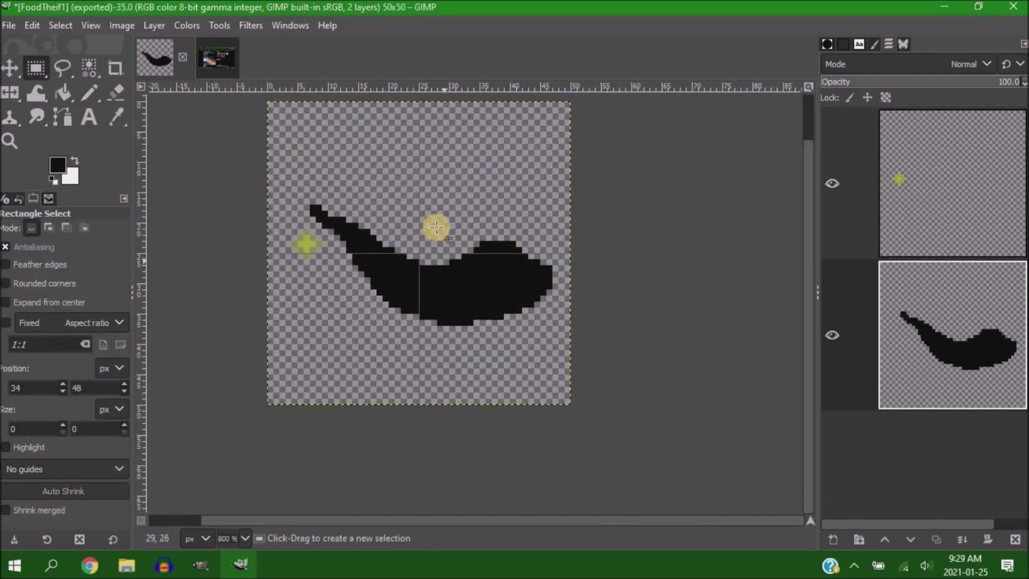
- Cut and paste sections of the eel body, including its rear end, to reshape it
{"action": "left_click_drag", "start_coordinate": [437, 224], "coordinate": [579, 349]}
{"action": "key", "text": "ctrl+x"}
{"action": "key", "text": "ctrl+v"}
{"action": "left_click_drag", "start_coordinate": [506, 279], "coordinate": [506, 295]}
{"action": "left_click", "coordinate": [483, 238]}
{"action": "left_click_drag", "start_coordinate": [479, 236], "coordinate": [546, 319]}
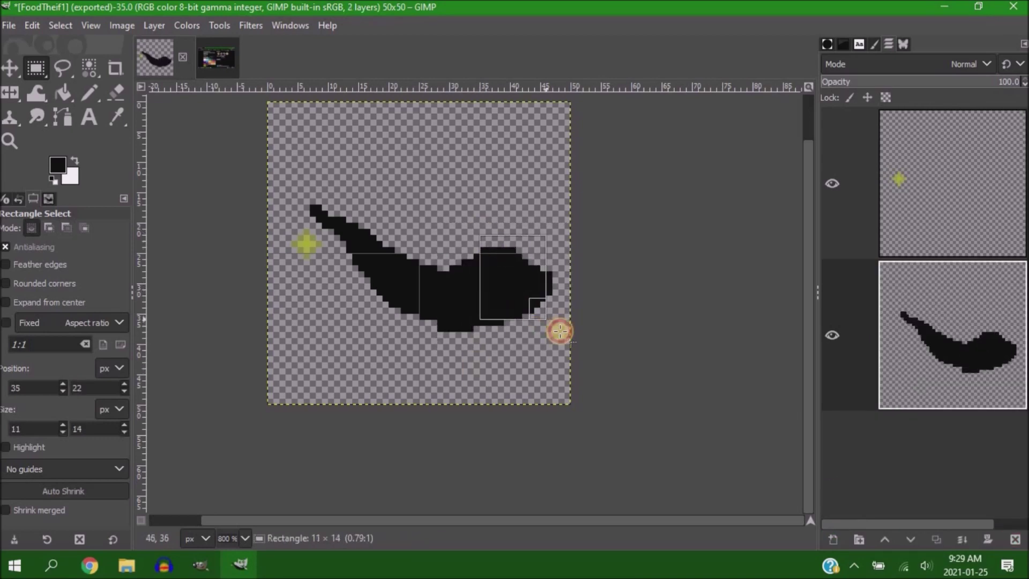
{"action": "key", "text": "ctrl+x"}
{"action": "key", "text": "ctrl+v"}
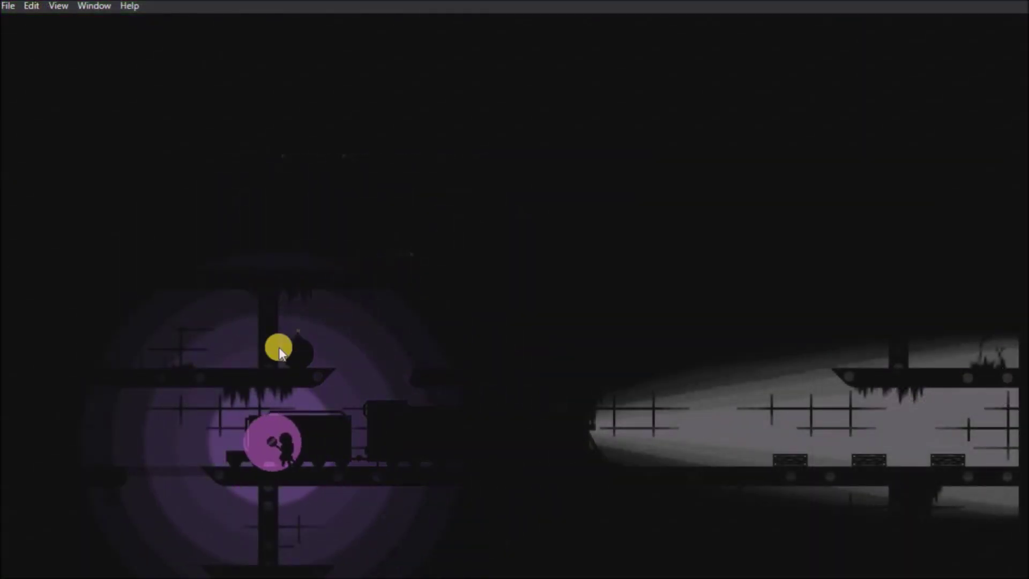
- Jump the player onto the upper and left platforms and lower the purple light orb
{"action": "left_click", "coordinate": [279, 346]}
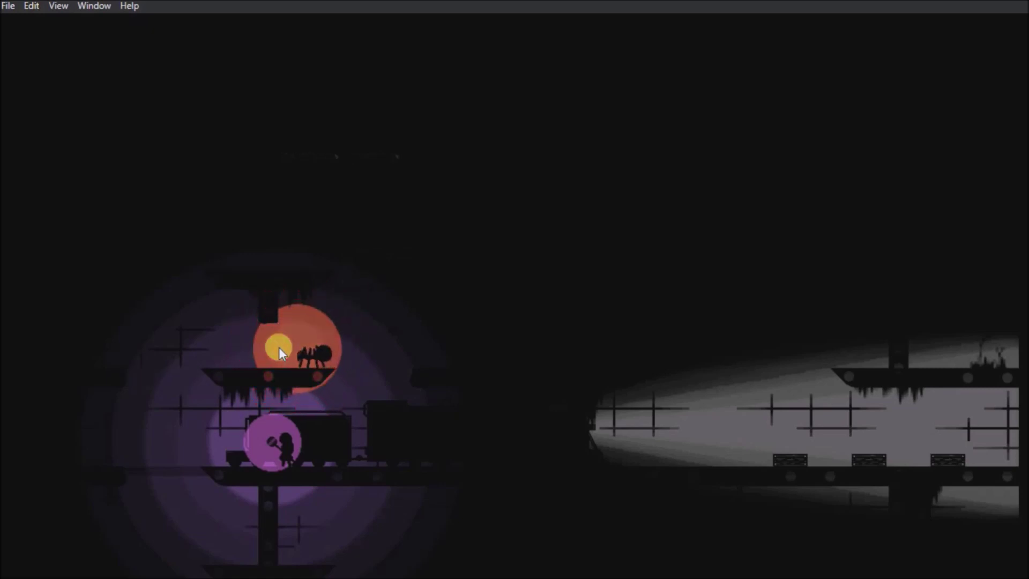
{"action": "key", "text": "Up"}
{"action": "key", "text": "Left"}
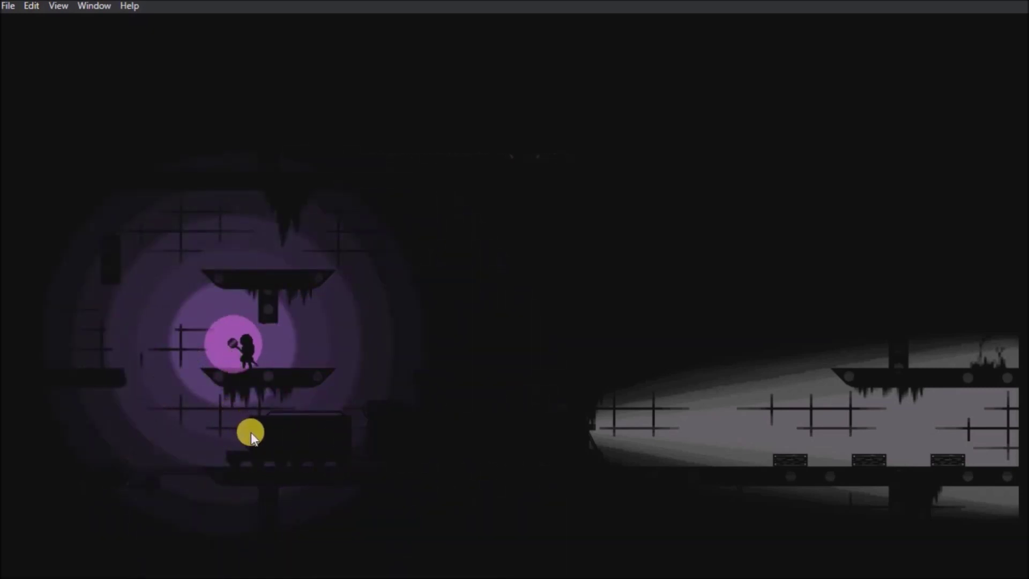
{"action": "key", "text": "Left"}
{"action": "key", "text": "Up"}
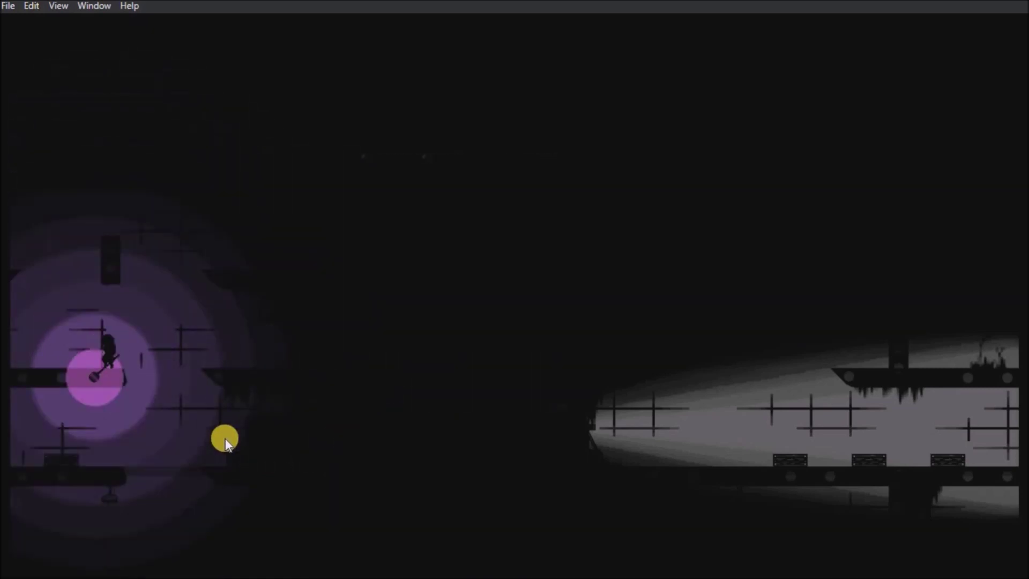
{"action": "key", "text": "Up"}
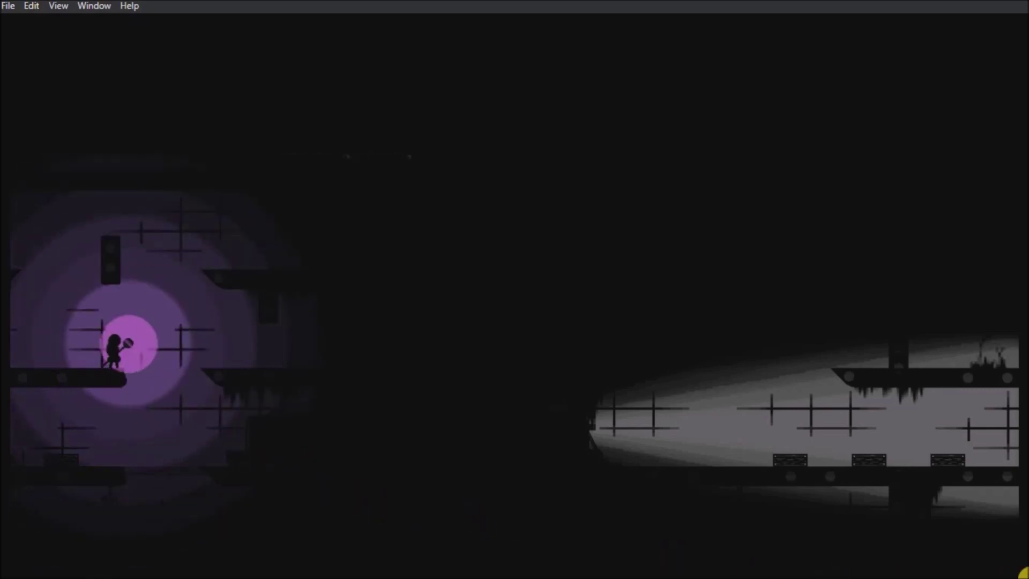
{"action": "key", "text": "Down"}
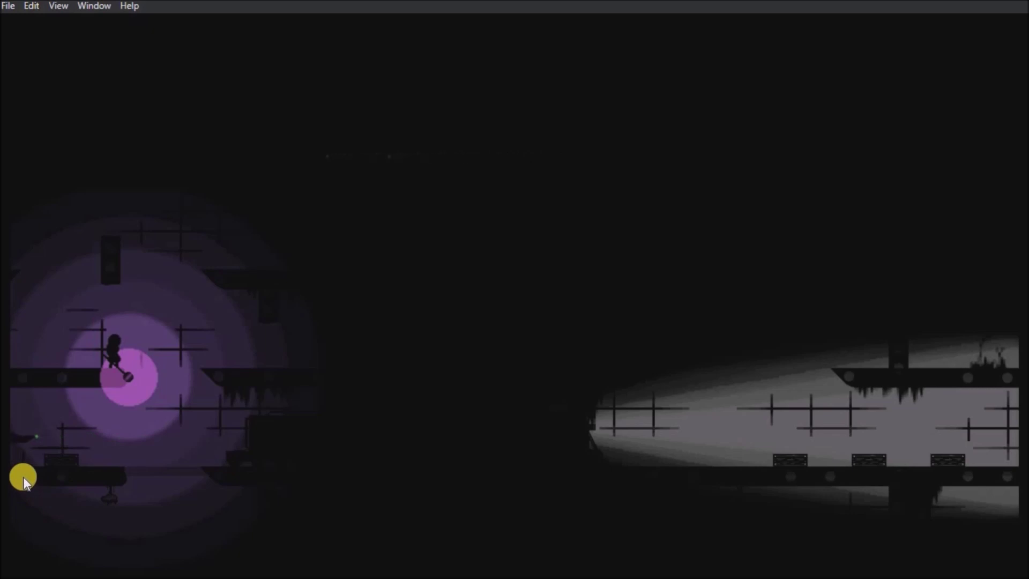
- Walk left and right along the ledge, then jump right onto the upper ledge
{"action": "key", "text": "Left"}
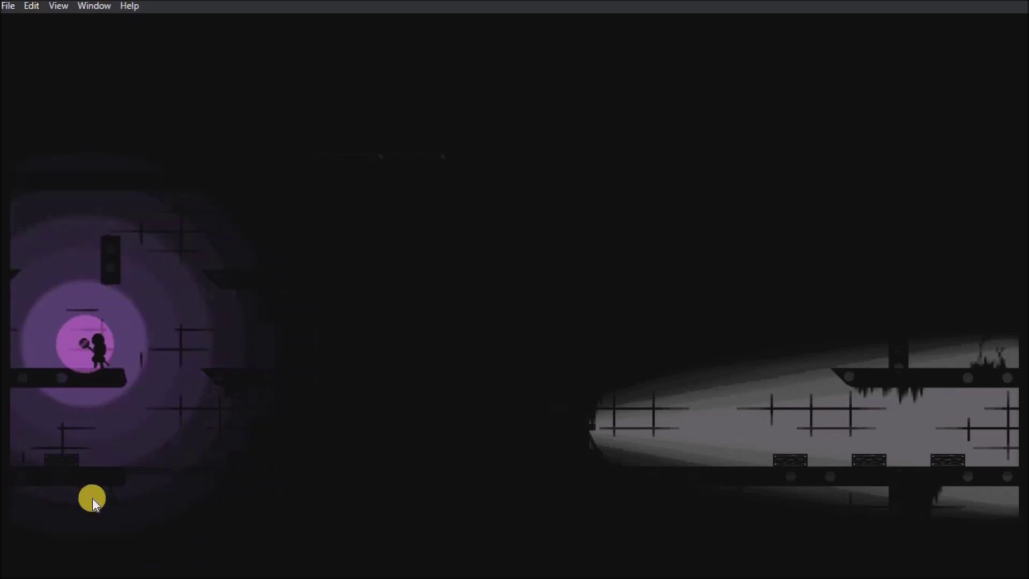
{"action": "key", "text": "Right"}
{"action": "key", "text": "Left"}
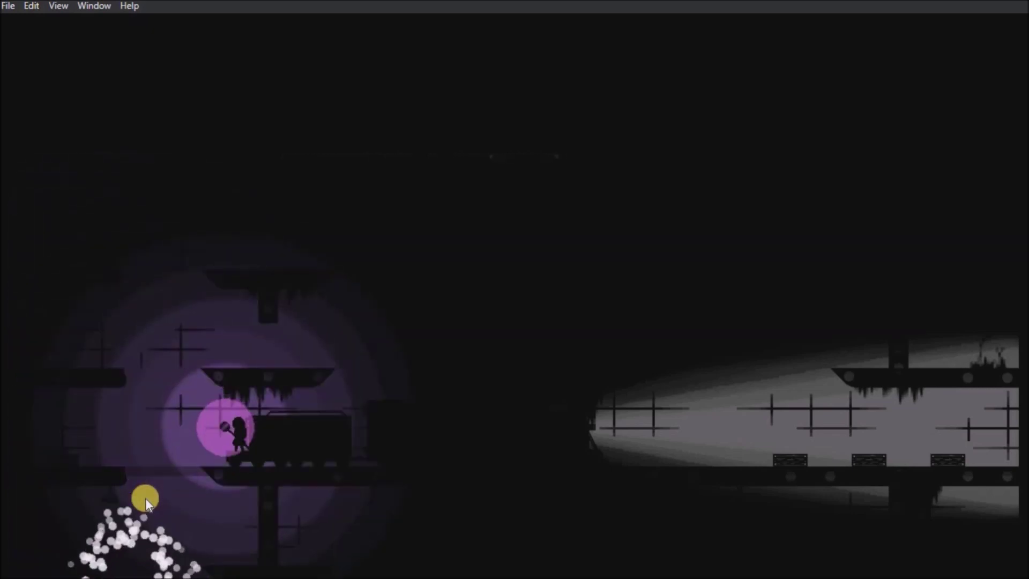
{"action": "key", "text": "Right"}
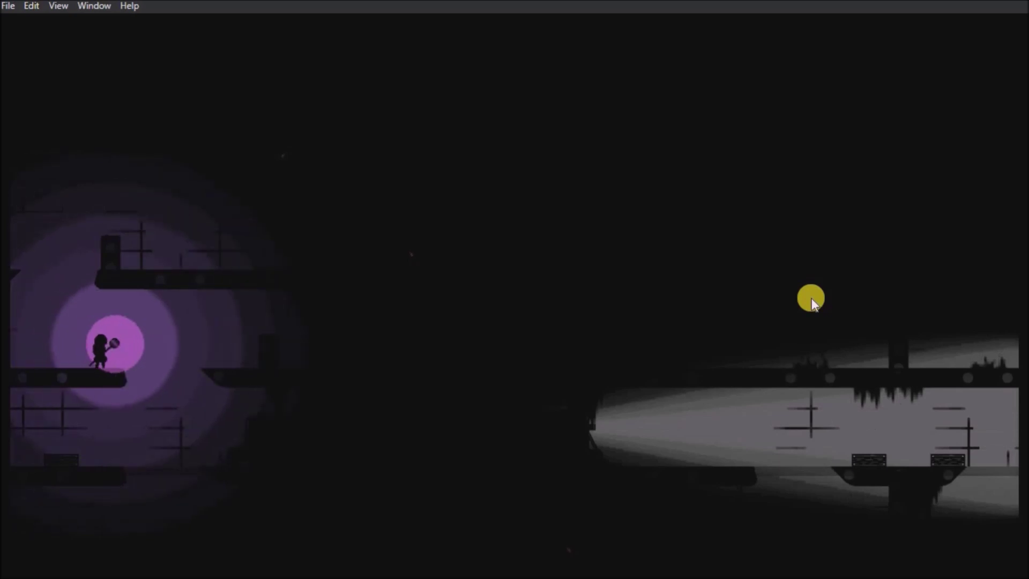
{"action": "key", "text": "Up"}
{"action": "key", "text": "Right"}
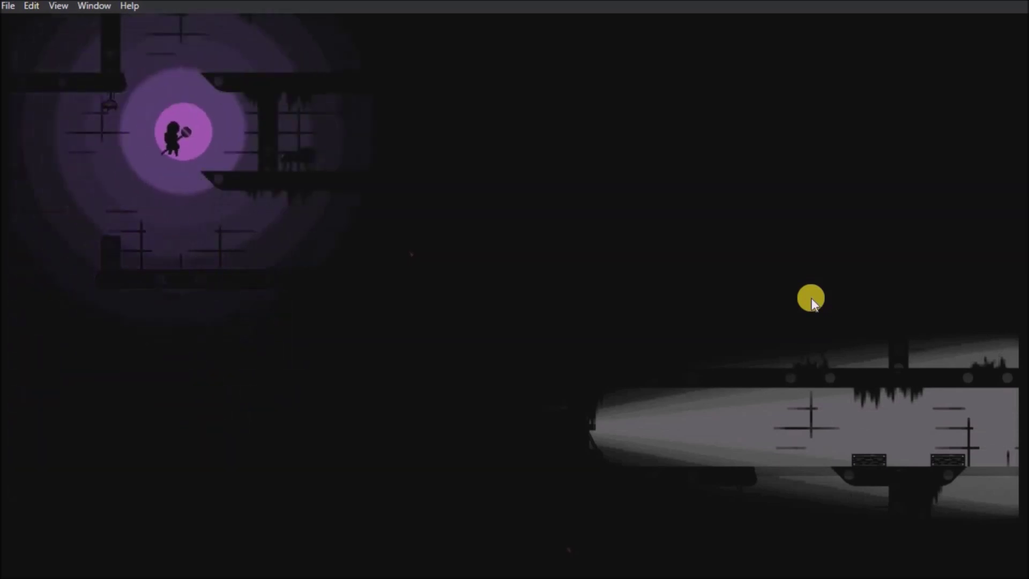
{"action": "key", "text": "Right"}
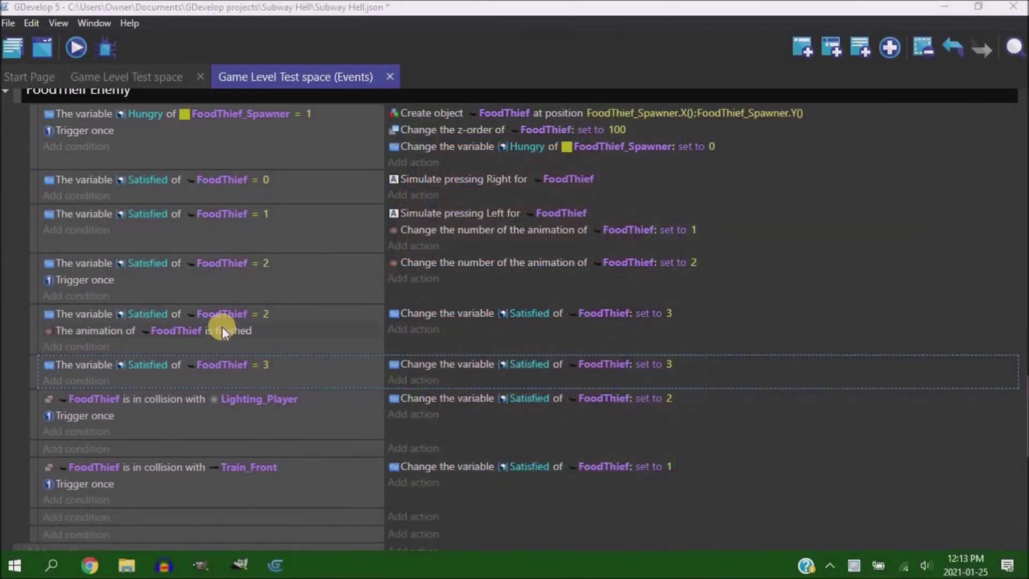
- Add comments 'The foodthief states', 'When it steals food' and 'When you scare it off'
{"action": "left_click", "coordinate": [861, 47]}
{"action": "type", "text": "The foodthief states"}
{"action": "left_click", "coordinate": [202, 271]}
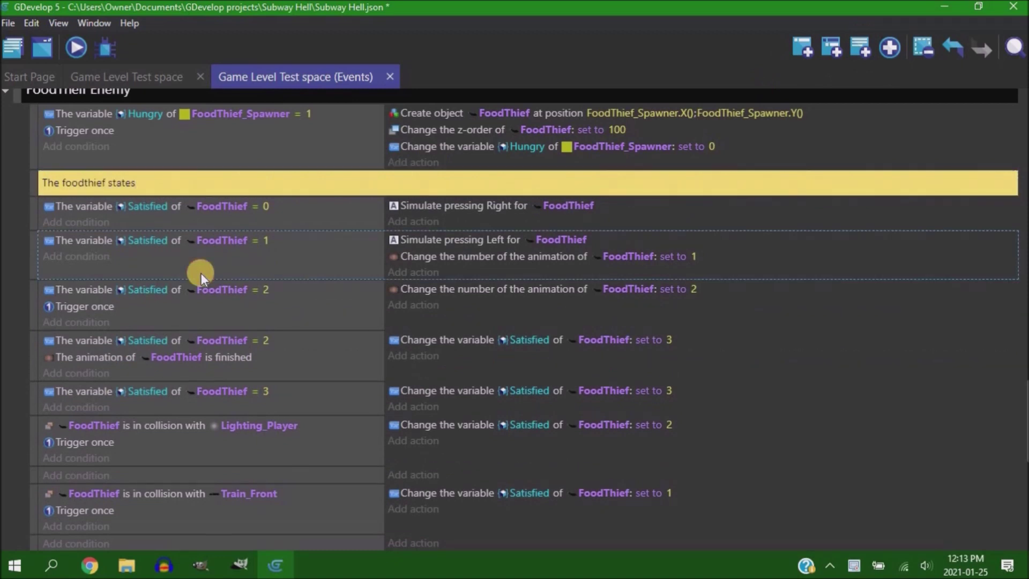
{"action": "scroll", "coordinate": [253, 460], "scroll_direction": "down", "scroll_amount": 3}
{"action": "left_click", "coordinate": [861, 47]}
{"action": "type", "text": "When it steals food"}
{"action": "left_click", "coordinate": [150, 401]}
{"action": "left_click", "coordinate": [861, 47]}
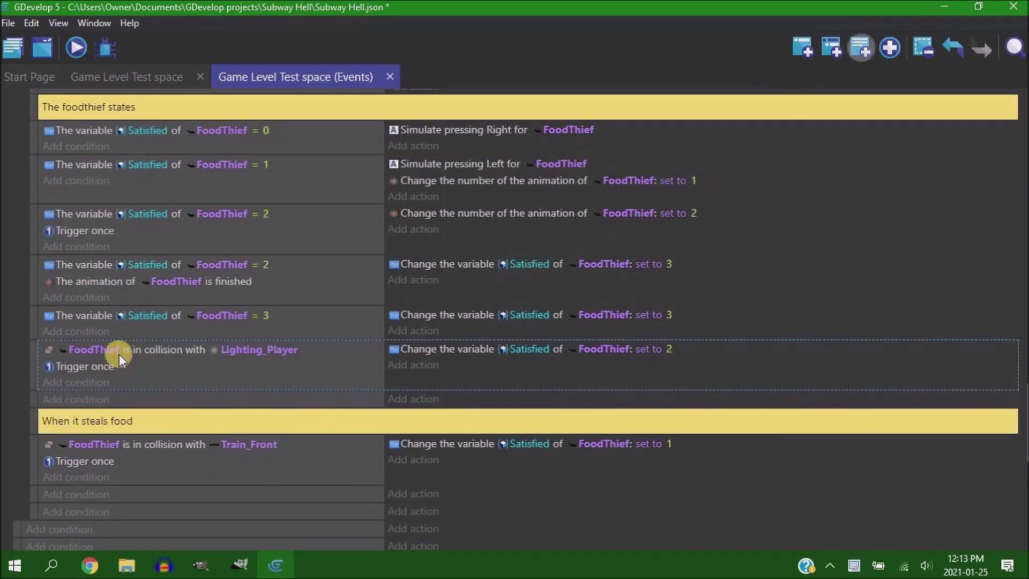
{"action": "type", "text": "When you scare it off"}
{"action": "scroll", "coordinate": [160, 405], "scroll_direction": "up", "scroll_amount": 3}
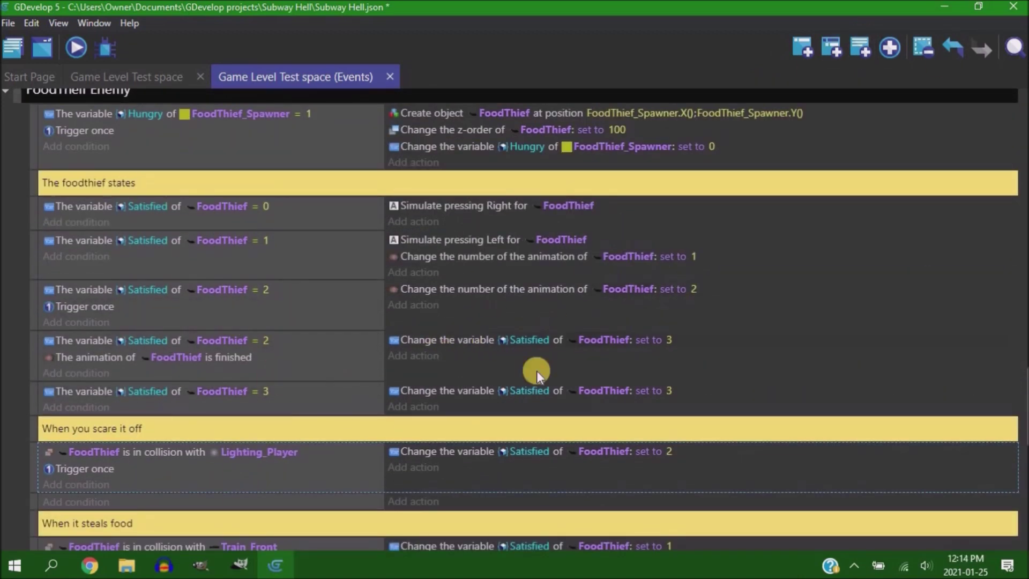
- Paste a Simulate Left action into the Satisfied = 3 event and set its value to 0
{"action": "left_click", "coordinate": [452, 408]}
{"action": "key", "text": "ctrl+v"}
{"action": "left_click", "coordinate": [669, 390]}
{"action": "type", "text": "0"}
{"action": "key", "text": "Return"}
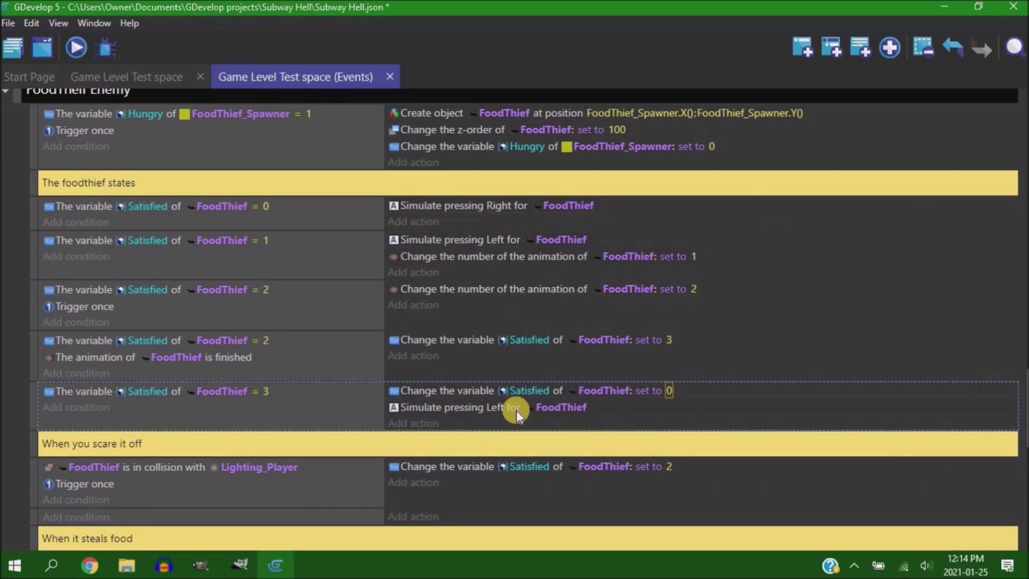
- Add a Flip horizontally action for FoodThief and a turn-around comment above the event
{"action": "left_click", "coordinate": [413, 423]}
{"action": "type", "text": "flip"}
{"action": "key", "text": "Return"}
{"action": "type", "text": "food"}
{"action": "left_click", "coordinate": [445, 303]}
{"action": "key", "text": "Return"}
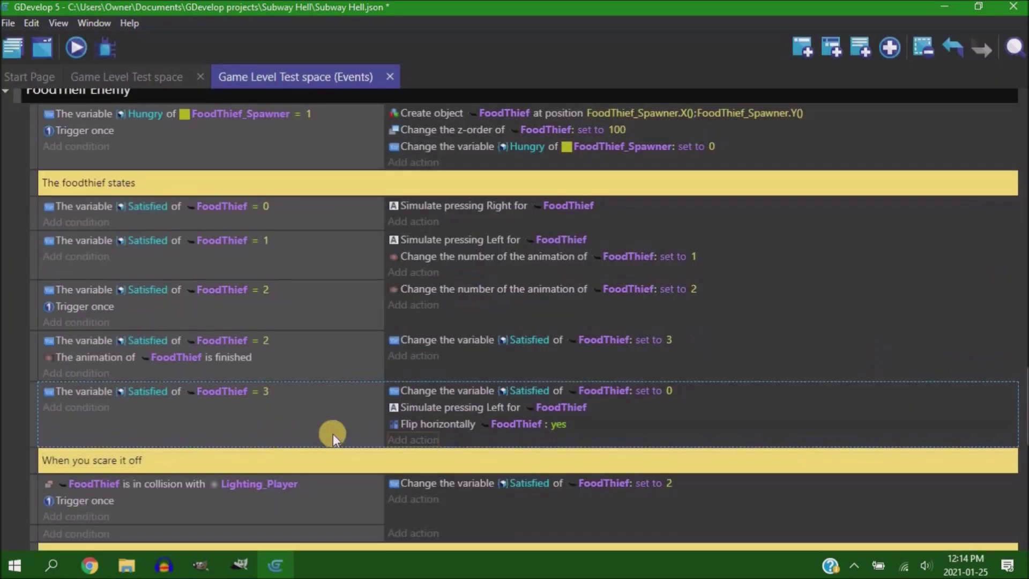
{"action": "left_click", "coordinate": [50, 443]}
{"action": "type", "text": "When the foodthief "}
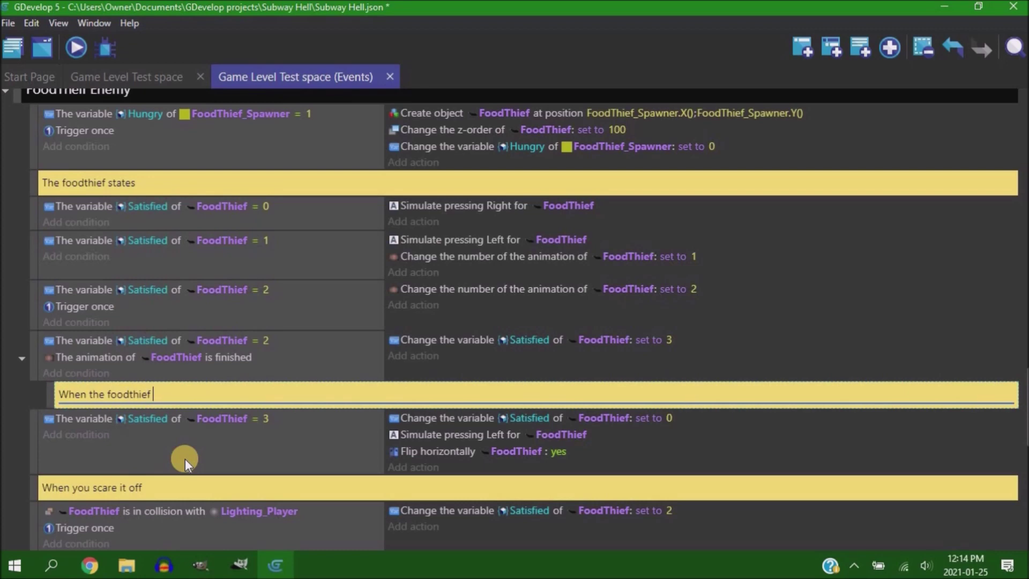
{"action": "type", "text": "animation for being scared ends, it'll turn around and go back."}
- Check the FoodThief object settings in the scene, then launch a game preview
{"action": "left_click", "coordinate": [127, 77]}
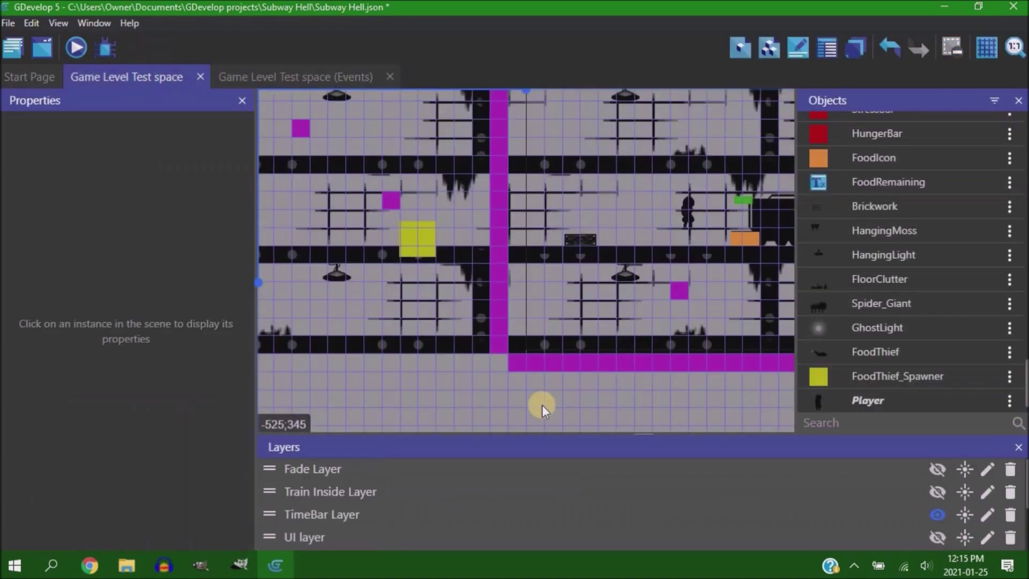
{"action": "double_click", "coordinate": [875, 352]}
{"action": "key", "text": "Escape"}
{"action": "left_click", "coordinate": [282, 80]}
{"action": "key", "text": "F5"}
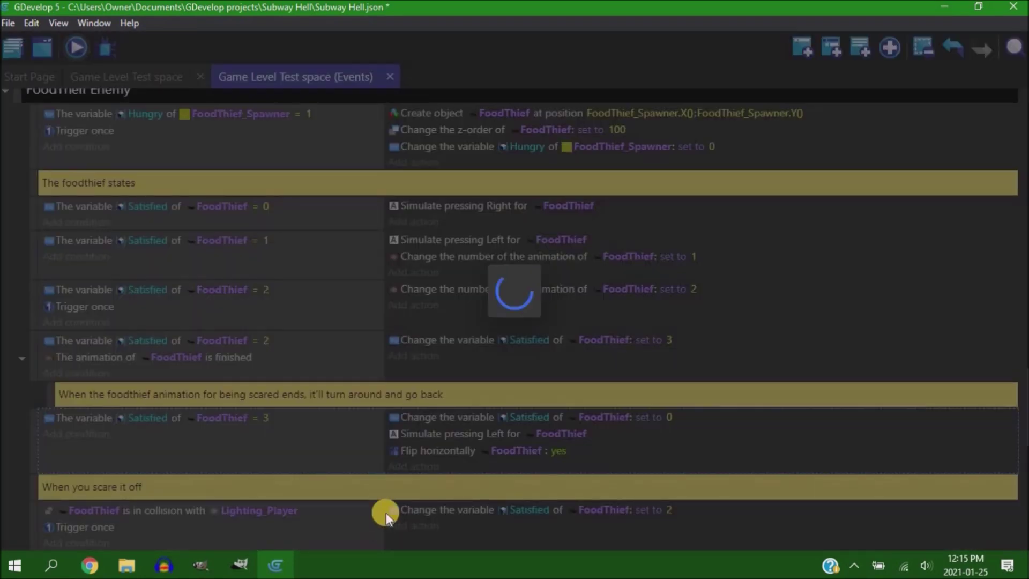
{"action": "scroll", "coordinate": [422, 319], "scroll_direction": "down", "scroll_amount": 3}
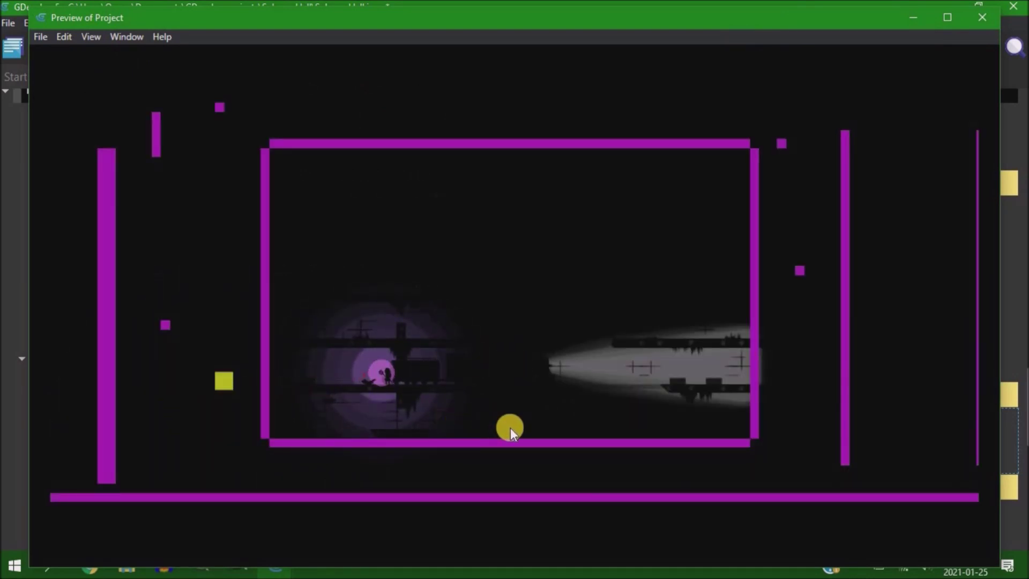
- Close the preview, give FoodThief max speed 0/75 and animation 0 actions, and preview again
{"action": "left_click", "coordinate": [982, 17]}
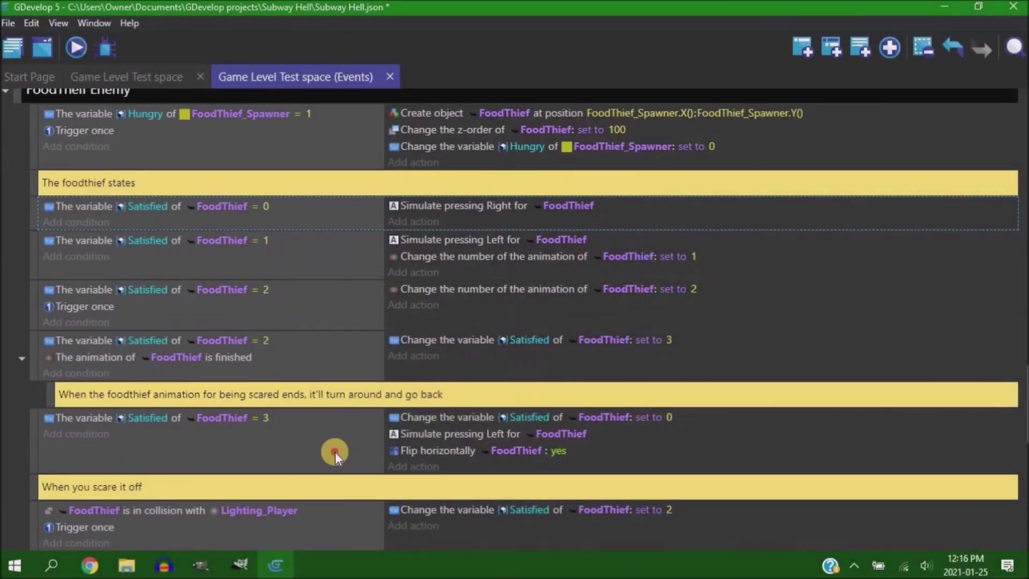
{"action": "left_click", "coordinate": [336, 452]}
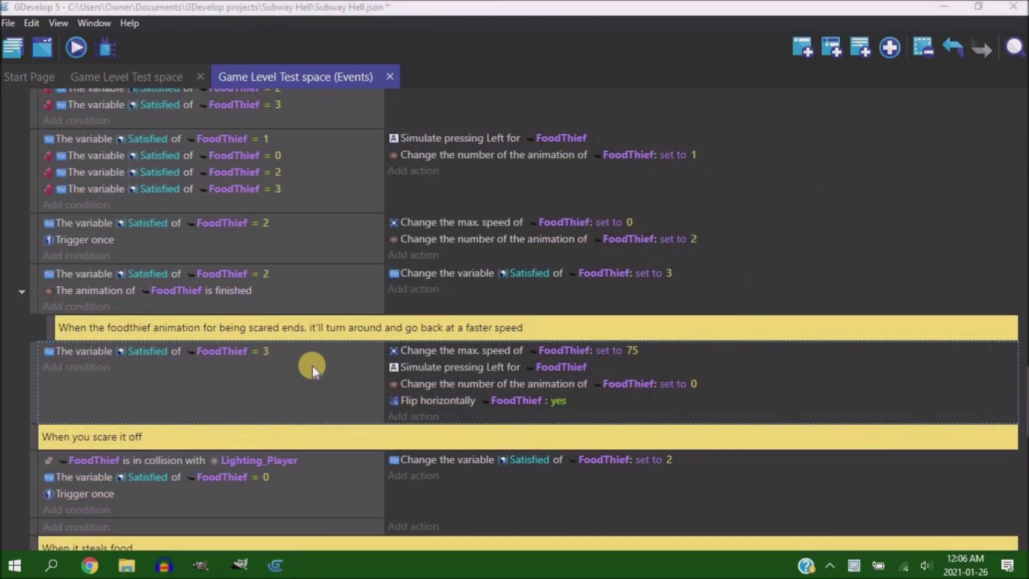
{"action": "left_click", "coordinate": [558, 385]}
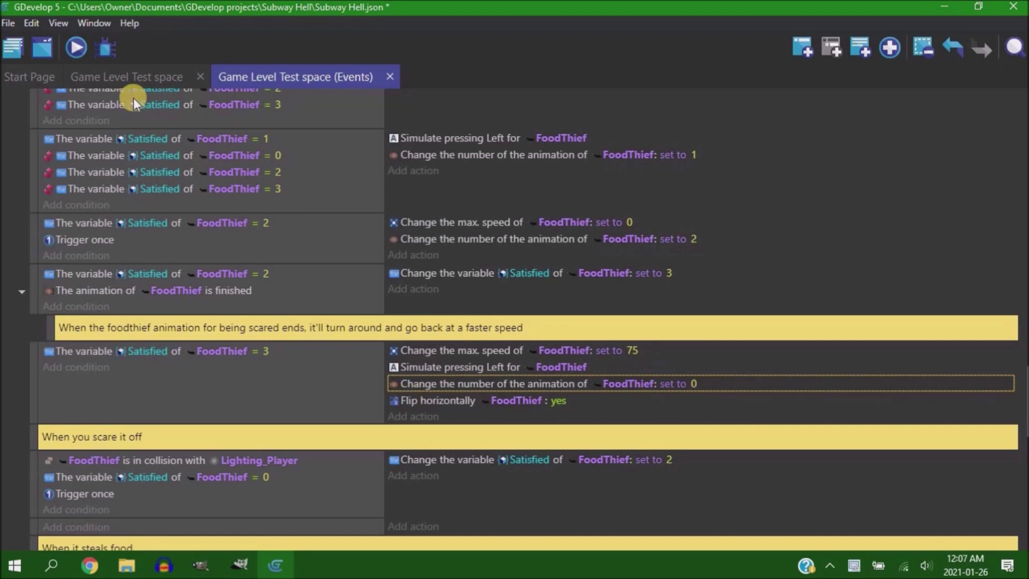
{"action": "left_click", "coordinate": [129, 80]}
{"action": "key", "text": "F5"}
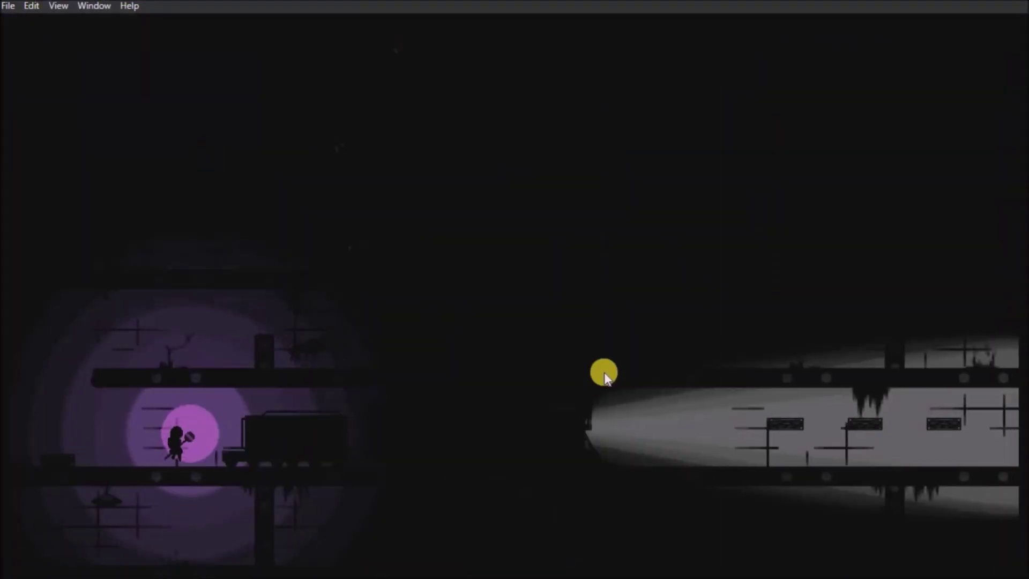
{"action": "key", "text": "Right"}
{"action": "key", "text": "Left"}
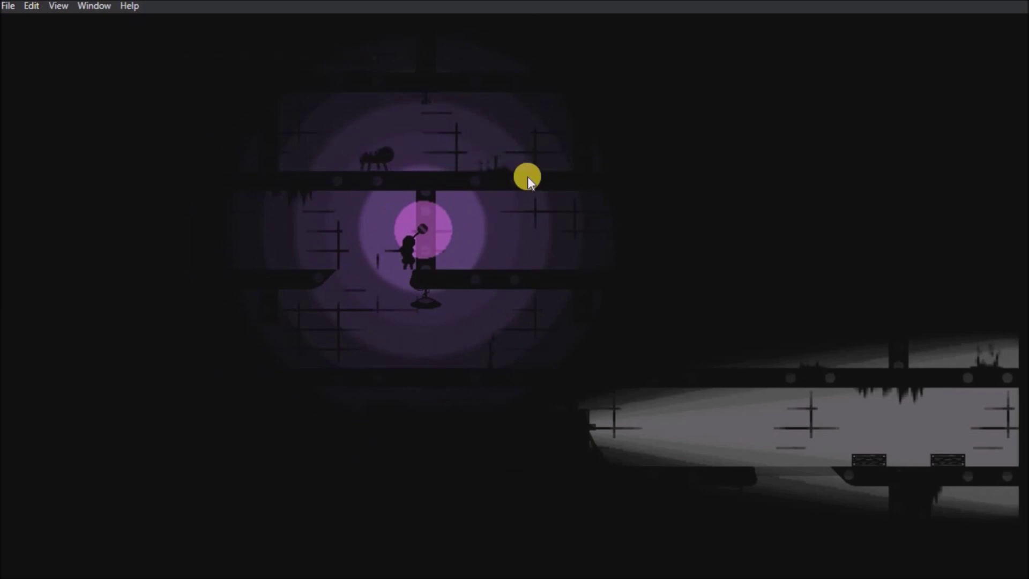
{"action": "key", "text": "Left"}
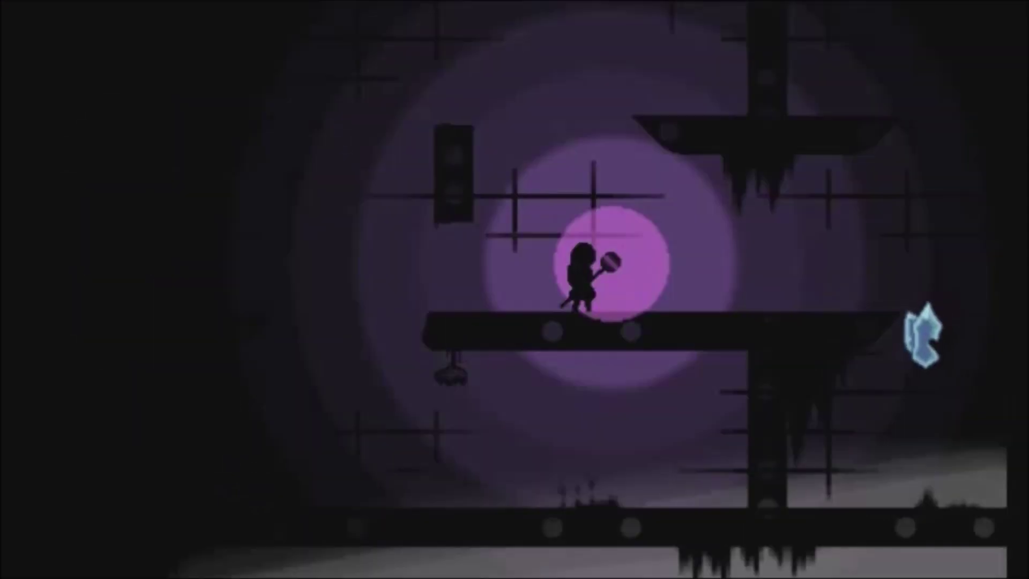
{"action": "key", "text": "Right"}
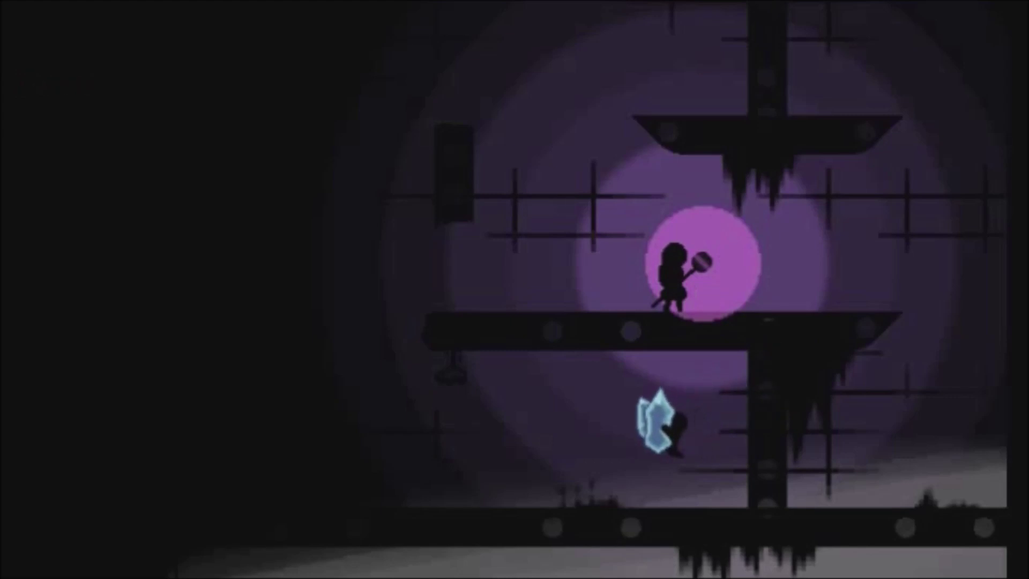
{"action": "key", "text": "Left"}
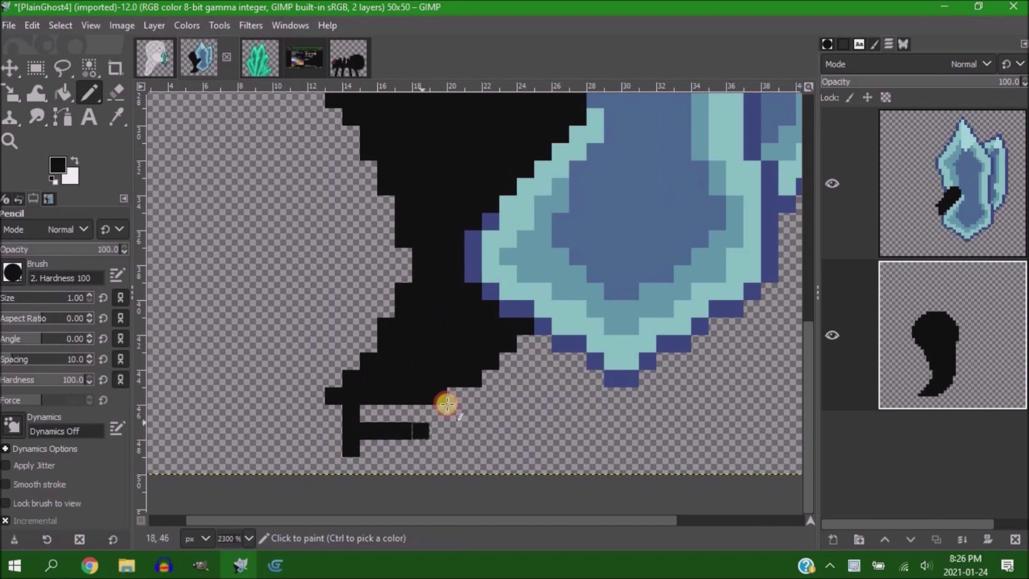
- Reshape the ghost's black tail by adding pixels below it and erasing stray pixels
{"action": "left_click_drag", "start_coordinate": [375, 413], "coordinate": [375, 461]}
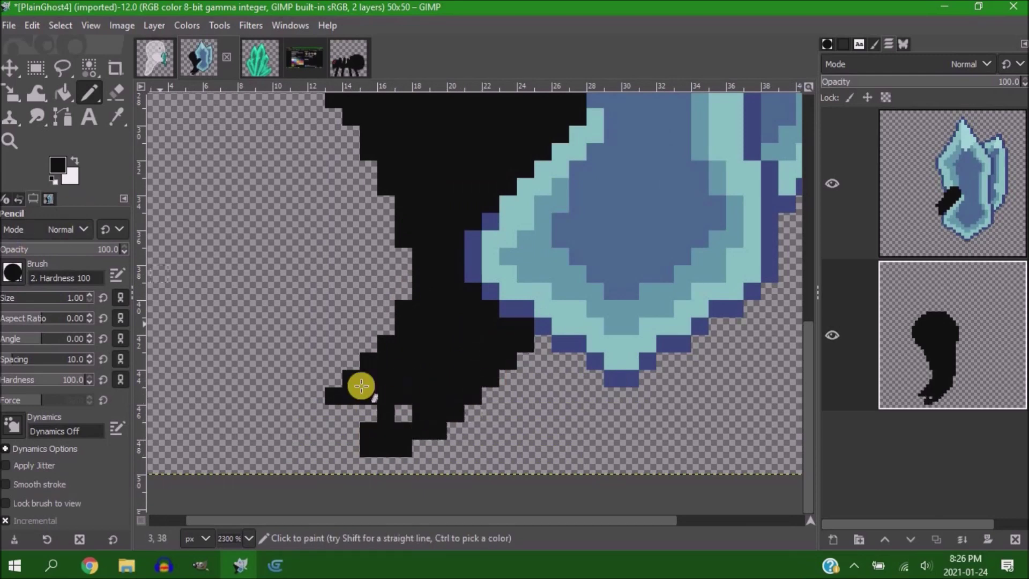
{"action": "key", "text": "shift+e"}
{"action": "left_click_drag", "start_coordinate": [367, 404], "coordinate": [343, 370]}
{"action": "scroll", "coordinate": [534, 307], "scroll_direction": "down", "scroll_amount": 3, "text": "ctrl"}
{"action": "scroll", "coordinate": [534, 306], "scroll_direction": "up", "scroll_amount": 3, "text": "ctrl"}
{"action": "mouse_move", "coordinate": [493, 418]}
{"action": "left_mouse_down"}
{"action": "mouse_move", "coordinate": [405, 409]}
{"action": "mouse_move", "coordinate": [552, 363]}
{"action": "left_mouse_up"}
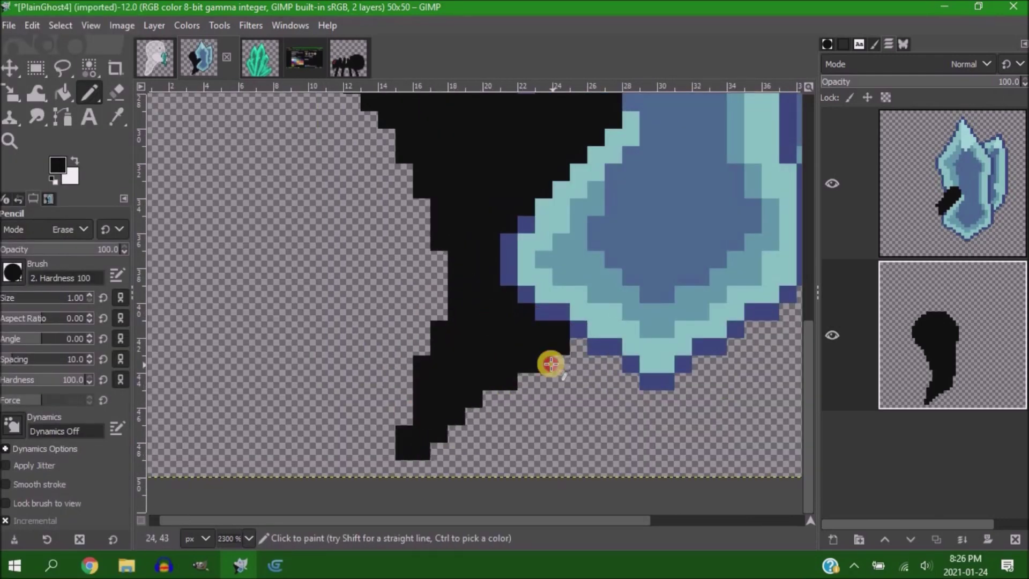
{"action": "scroll", "coordinate": [552, 363], "scroll_direction": "down", "scroll_amount": 3, "text": "ctrl"}
- Export the edited ghost as PlainGhost2.png, overwriting the existing file
{"action": "left_click", "coordinate": [14, 23]}
{"action": "key", "text": "shift+ctrl+e"}
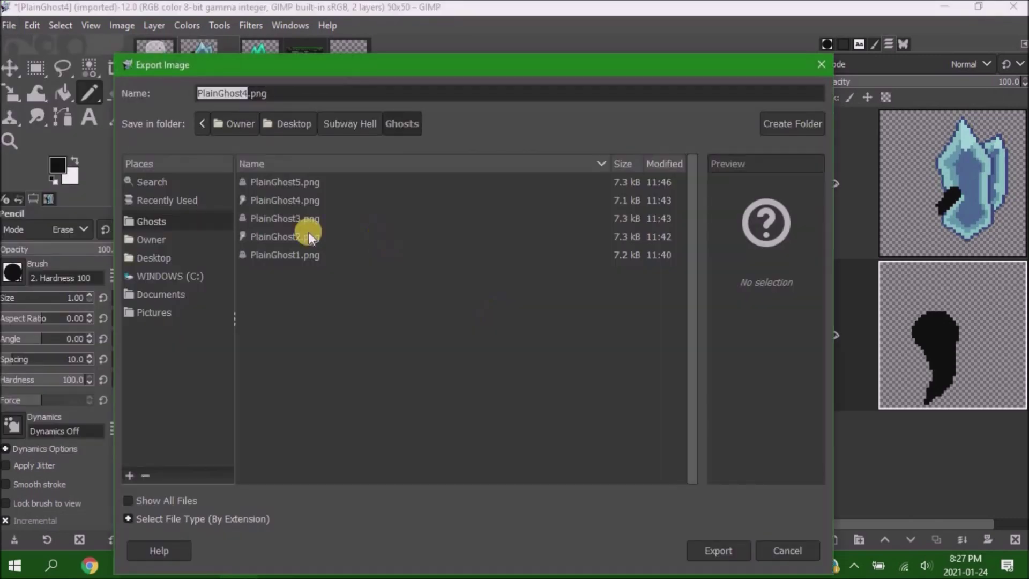
{"action": "left_click", "coordinate": [284, 236]}
{"action": "left_click", "coordinate": [718, 551]}
{"action": "left_click", "coordinate": [514, 447]}
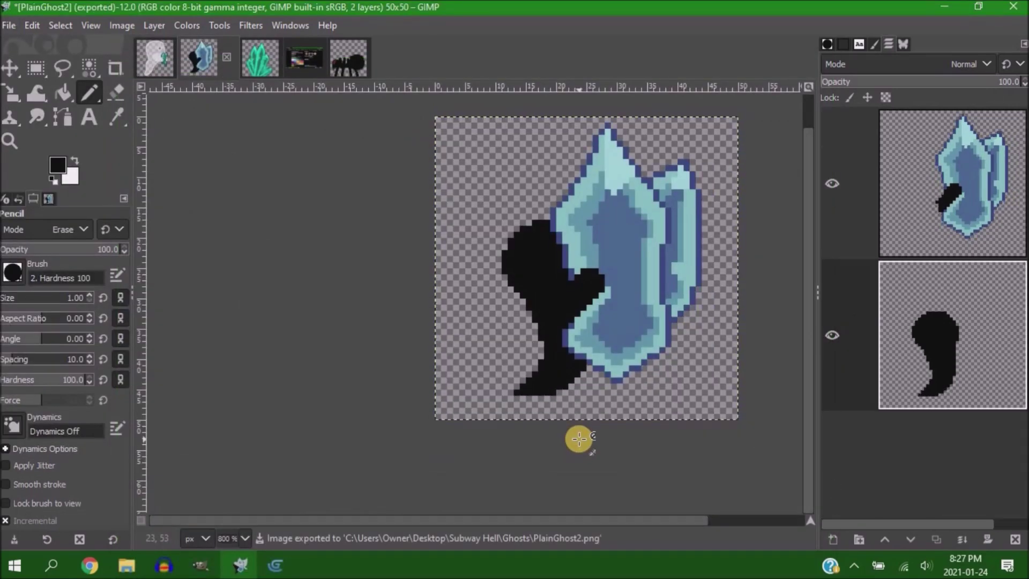